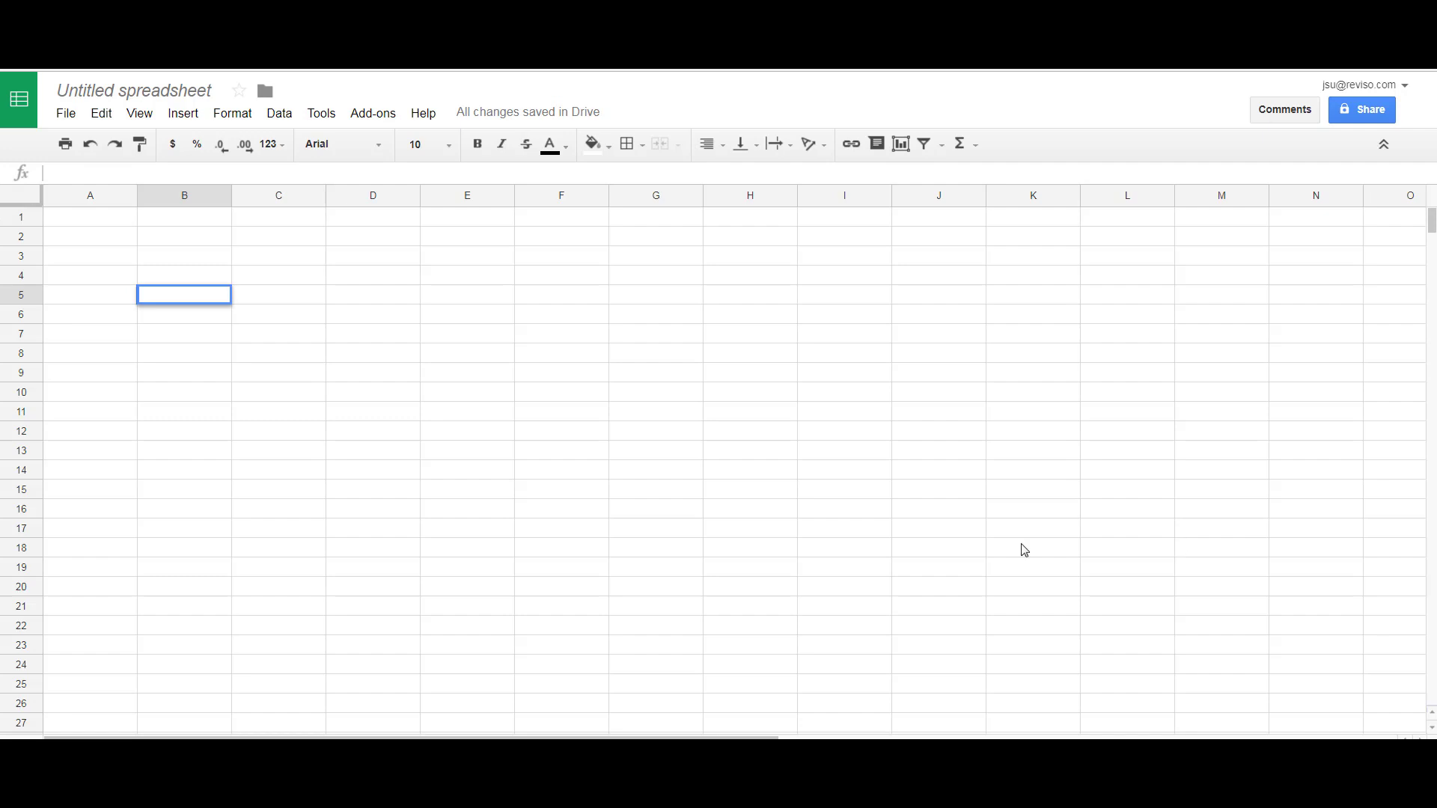
Enter a REVISO_ACC_CAT formula in cell B5 that references the TURNOVER category in C37 of the 'account-categories 2' sheet
{"action": "double_click", "coordinate": [163, 301]}
{"action": "type", "text": "=revis"}
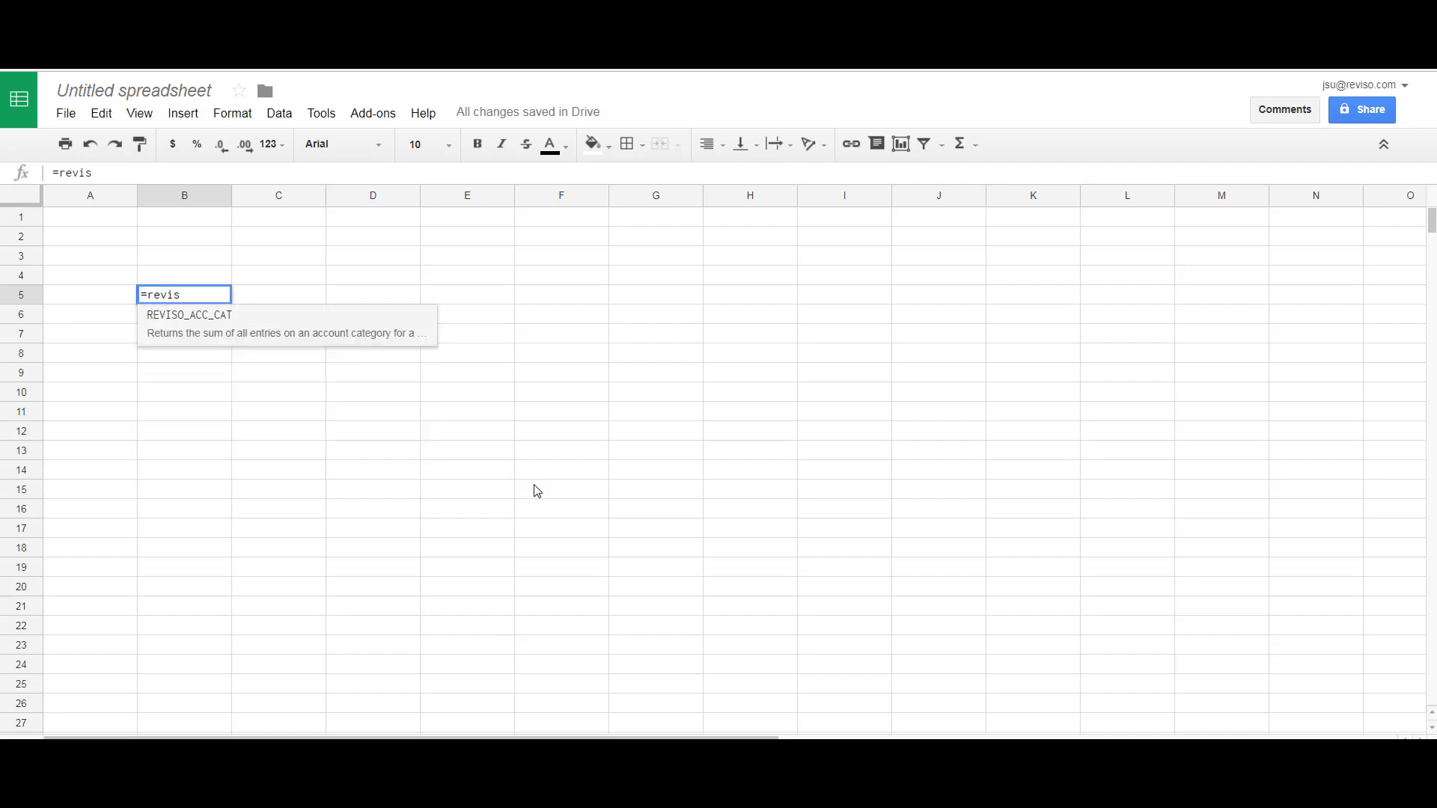
{"action": "left_click", "coordinate": [200, 316]}
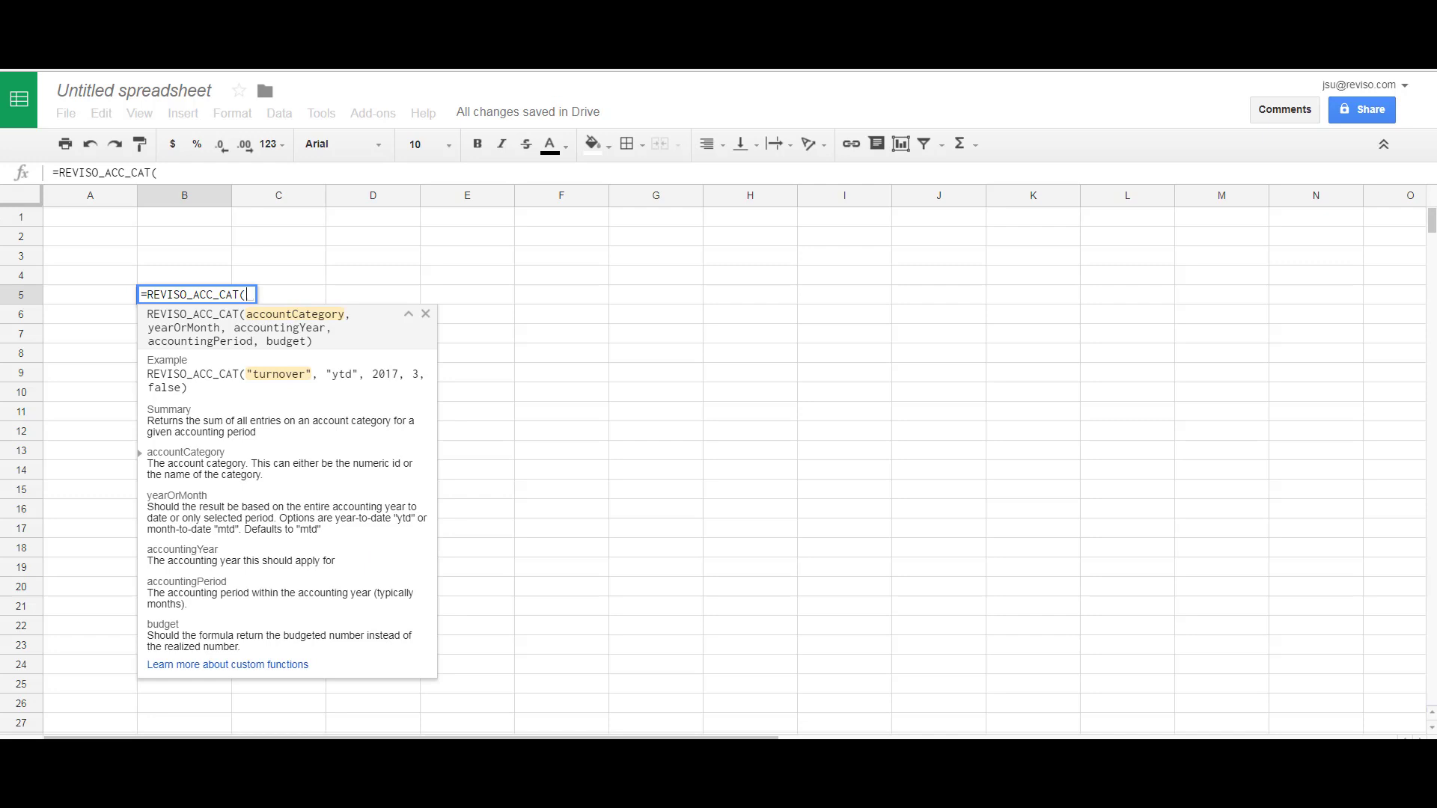
{"action": "left_click", "coordinate": [389, 750]}
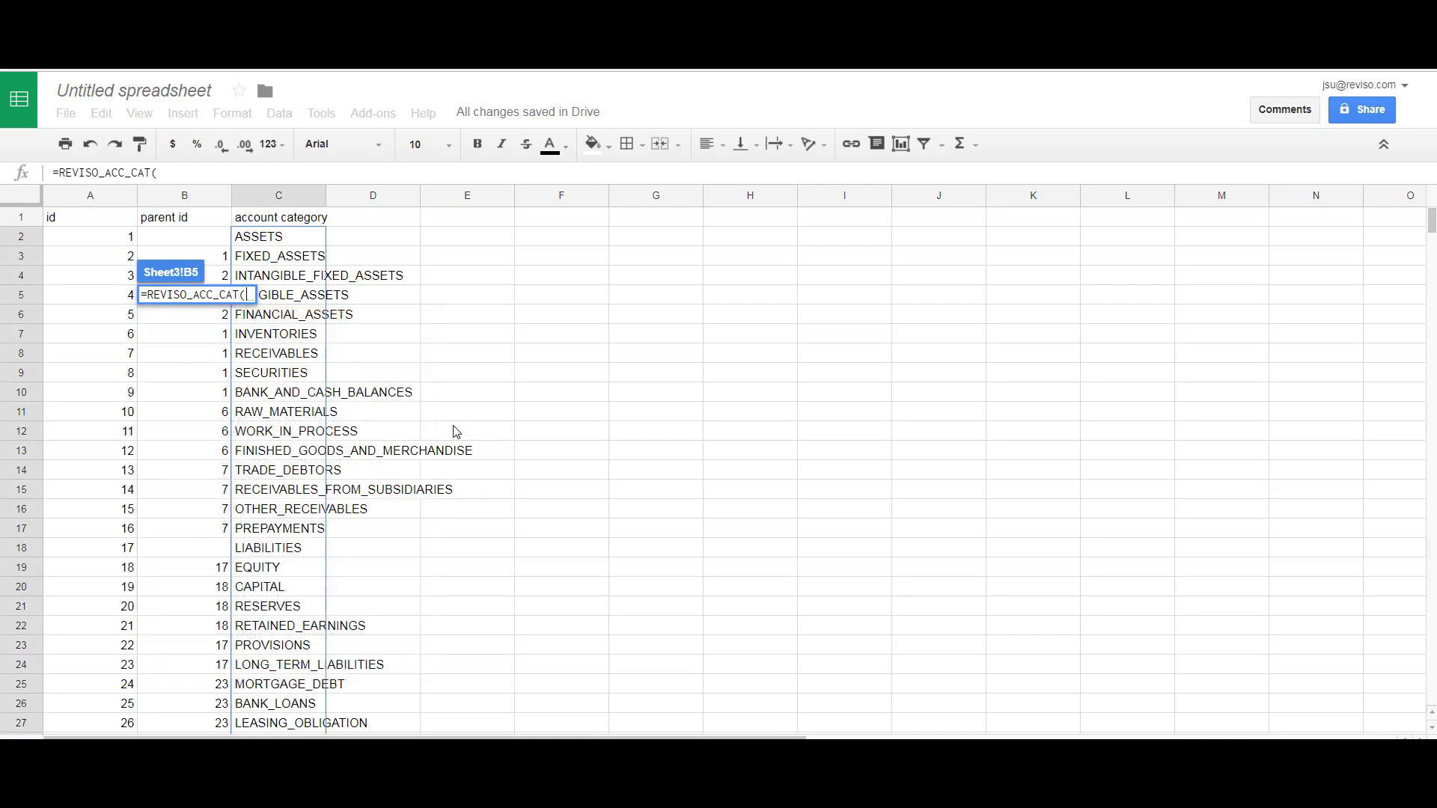
{"action": "scroll", "coordinate": [457, 432], "scroll_direction": "down", "scroll_amount": 4}
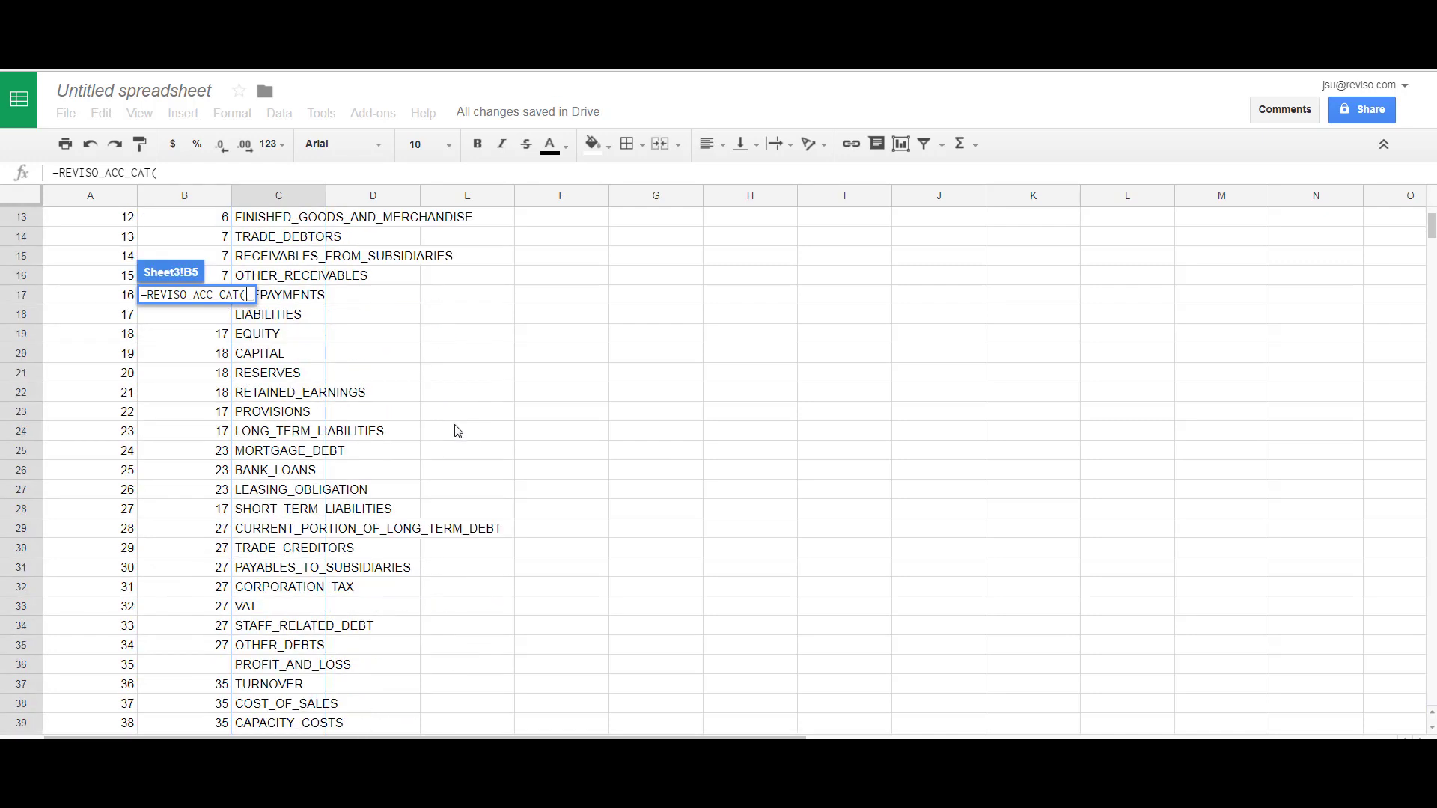
{"action": "scroll", "coordinate": [456, 432], "scroll_direction": "down", "scroll_amount": 2}
{"action": "left_click", "coordinate": [281, 607]}
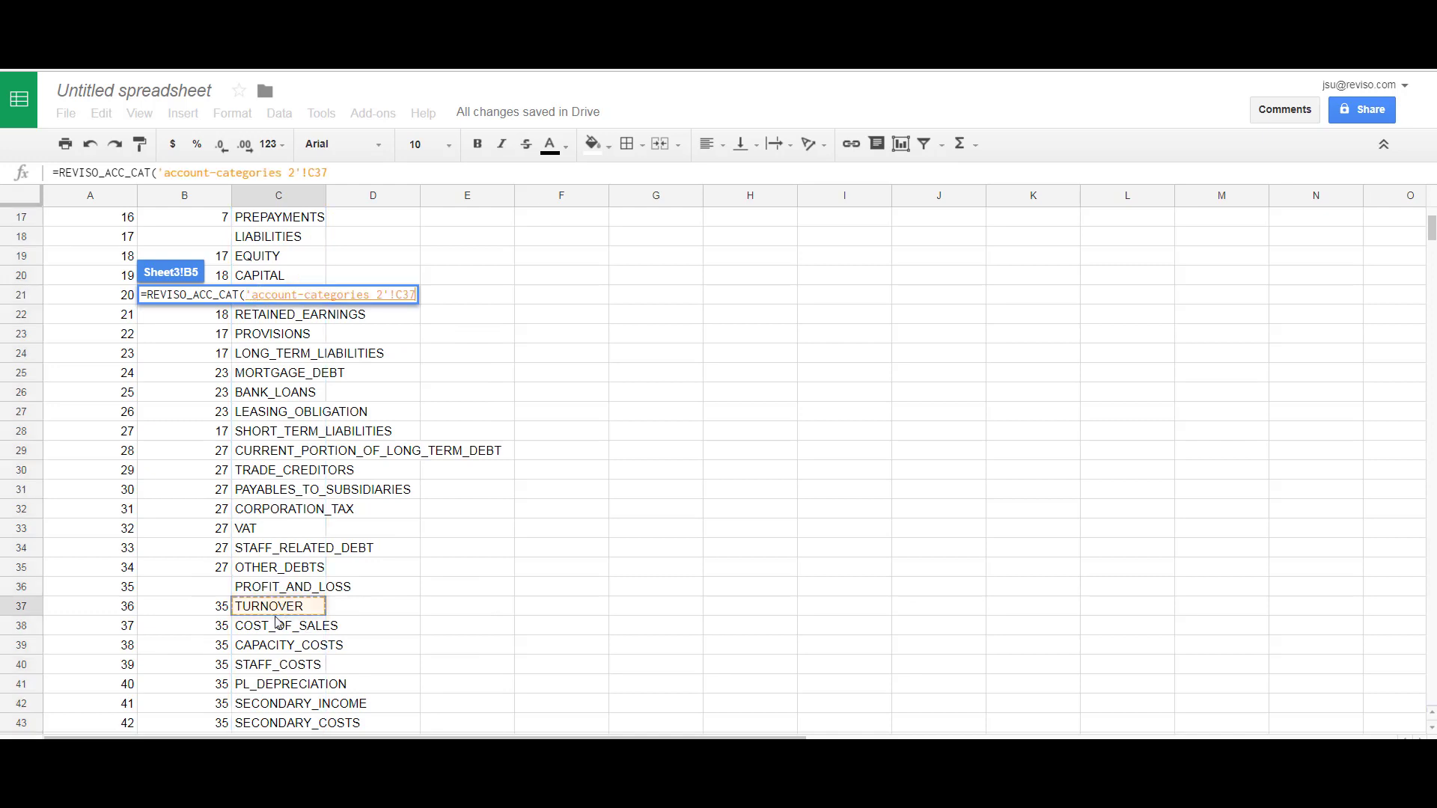
{"action": "left_click", "coordinate": [443, 750]}
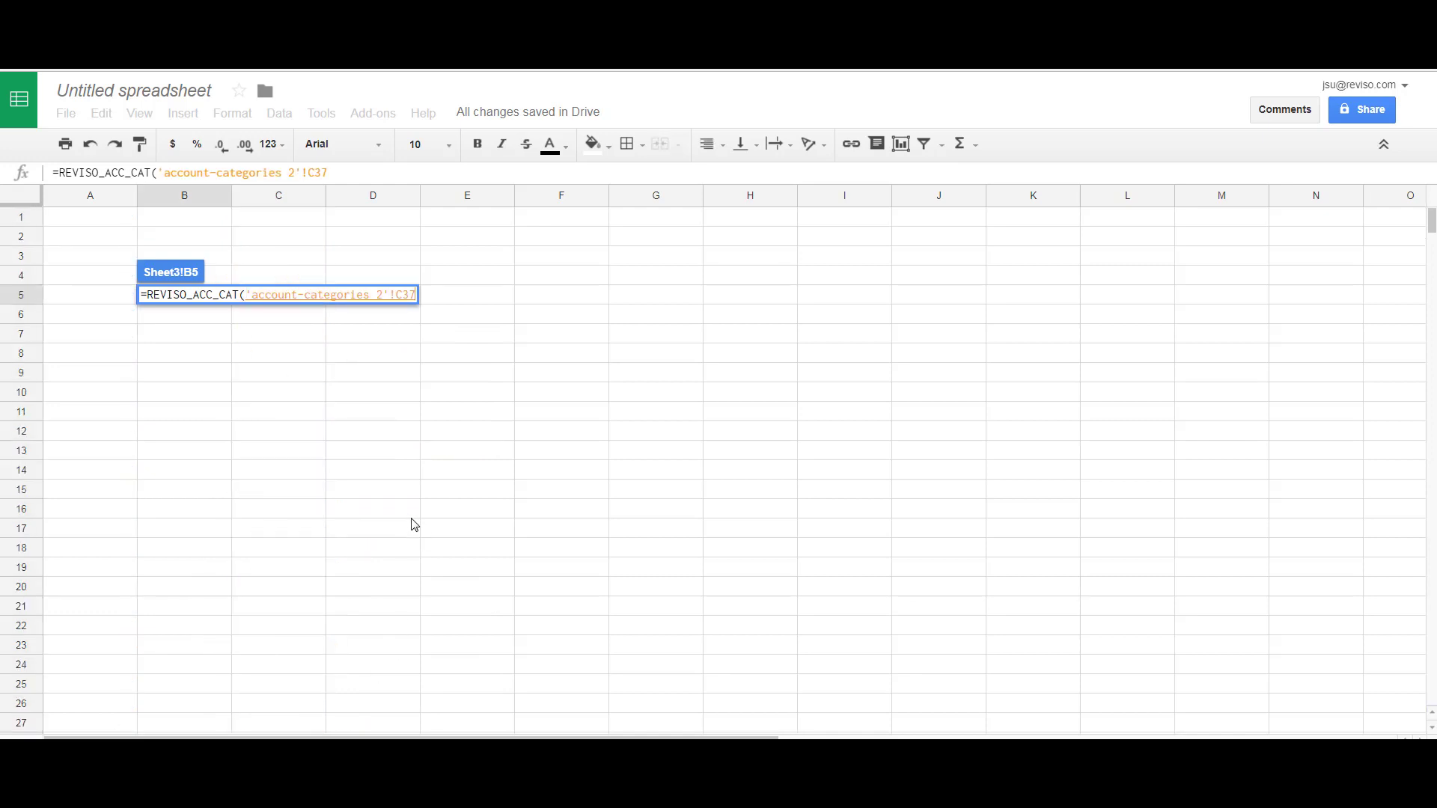
{"action": "key", "text": "Return"}
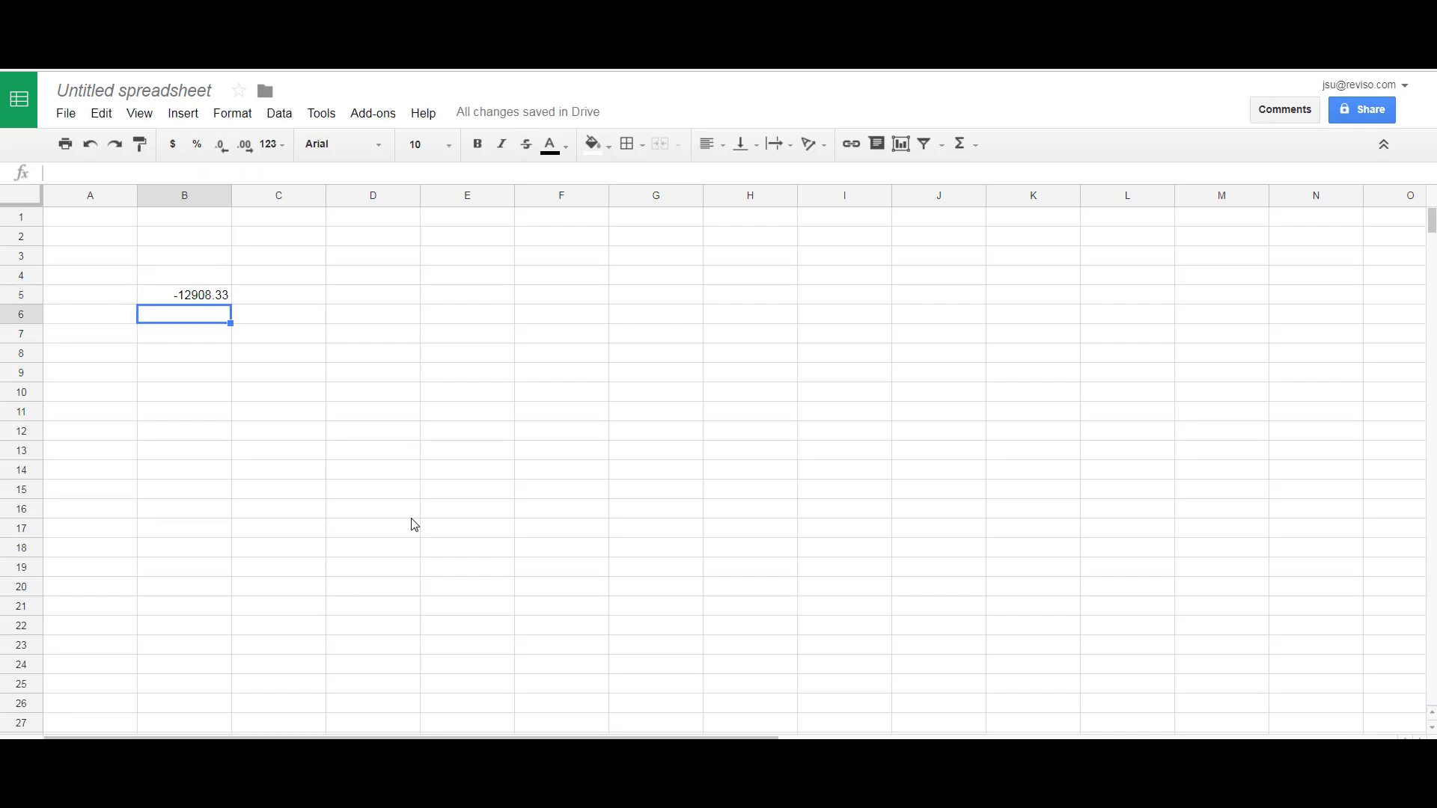
Negate the formula in B5 by adding a minus sign before REVISO_ACC_CAT
{"action": "left_click", "coordinate": [173, 302]}
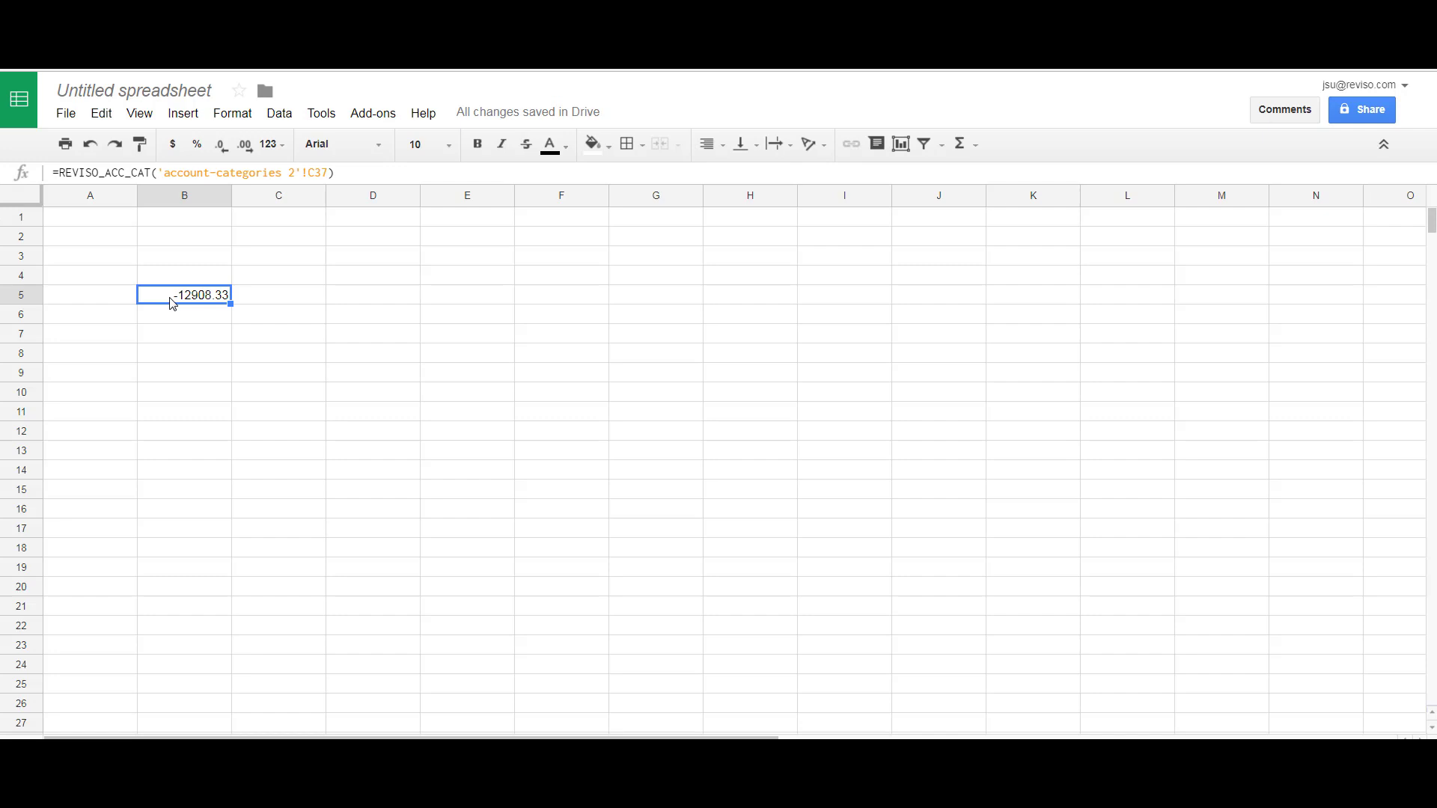
{"action": "left_click", "coordinate": [59, 173]}
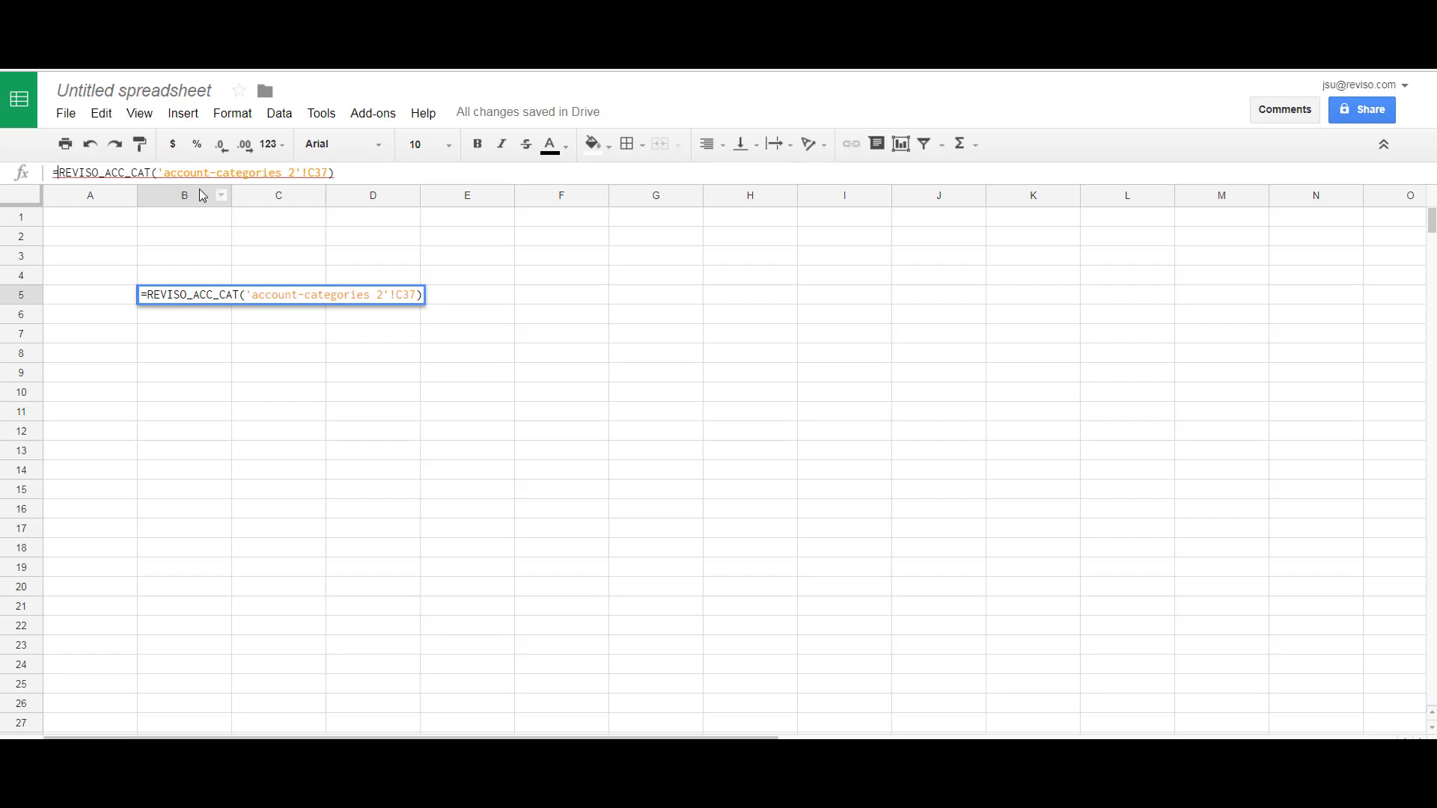
{"action": "type", "text": "-"}
{"action": "key", "text": "Return"}
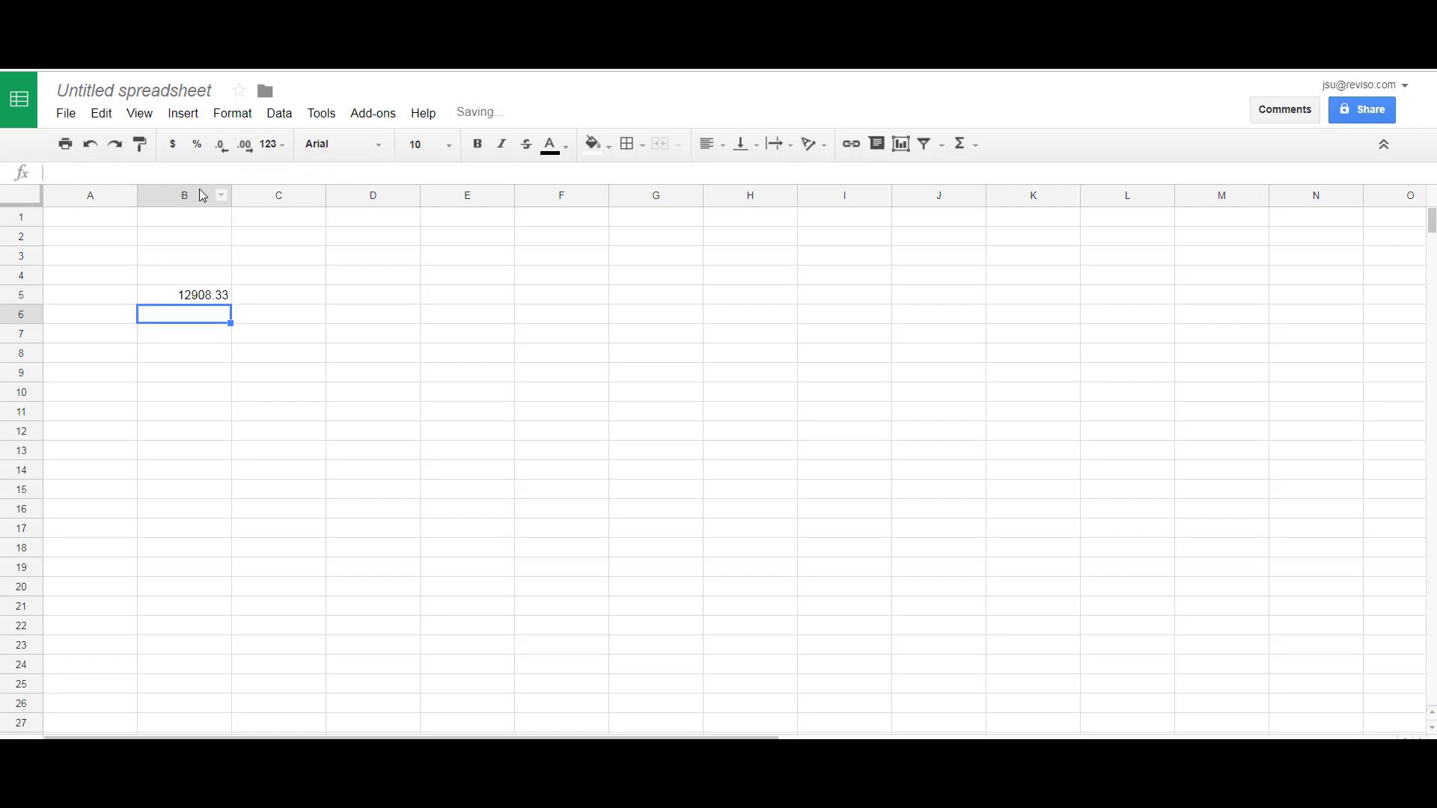
{"action": "key", "text": "Up"}
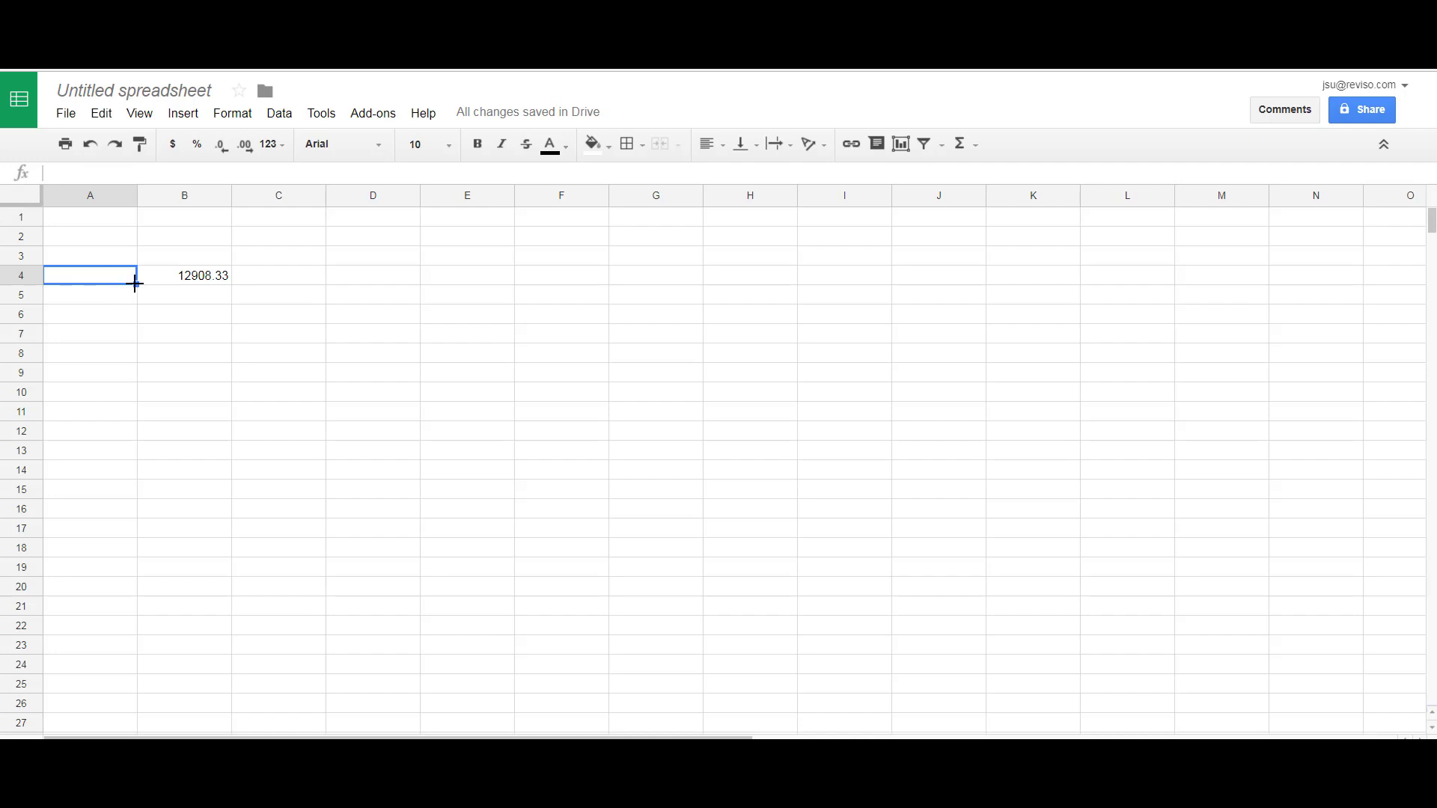
Open data validation for the empty cells A4:A23
{"action": "left_click_drag", "start_coordinate": [135, 284], "coordinate": [119, 640]}
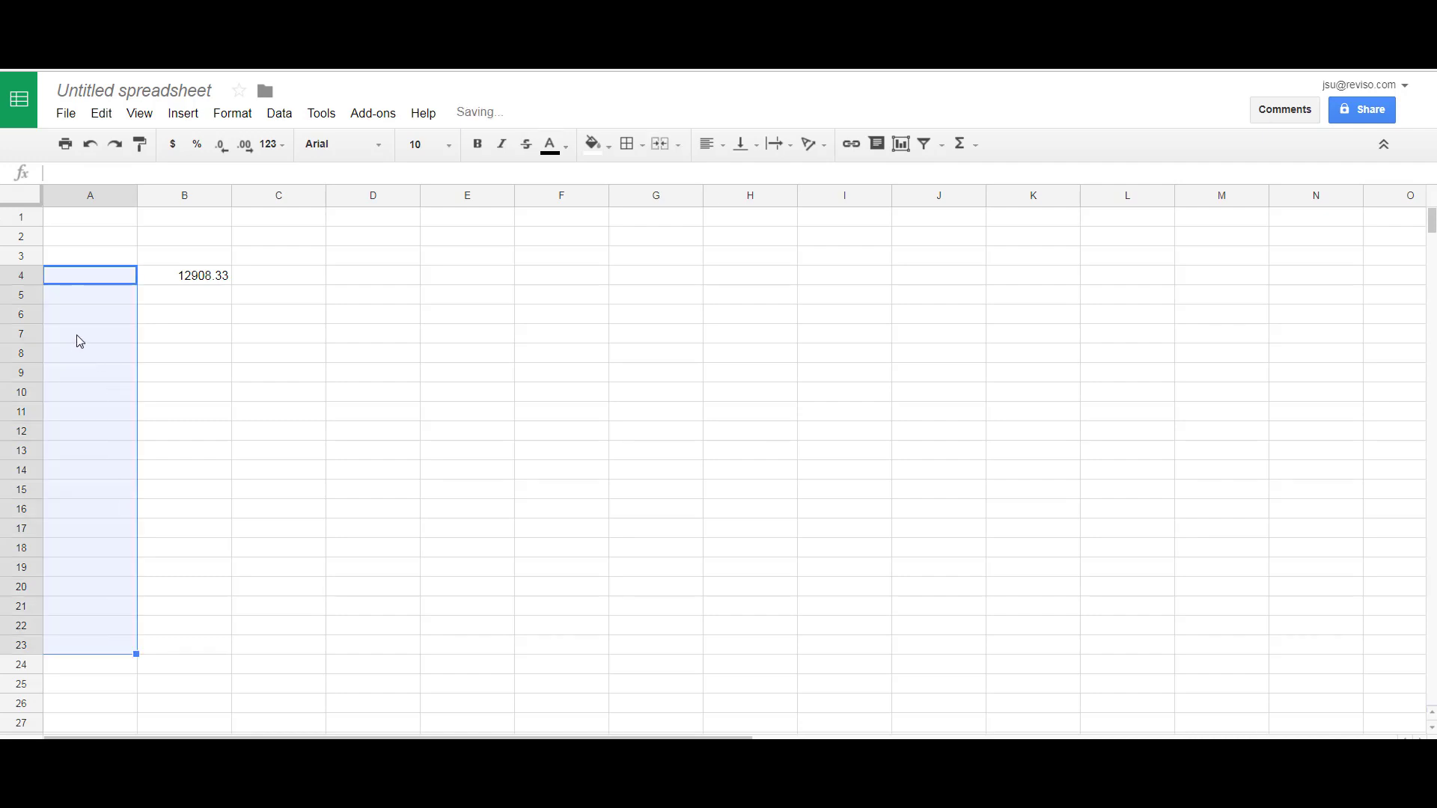
{"action": "right_click", "coordinate": [71, 303]}
{"action": "scroll", "coordinate": [150, 362], "scroll_direction": "down", "scroll_amount": 2}
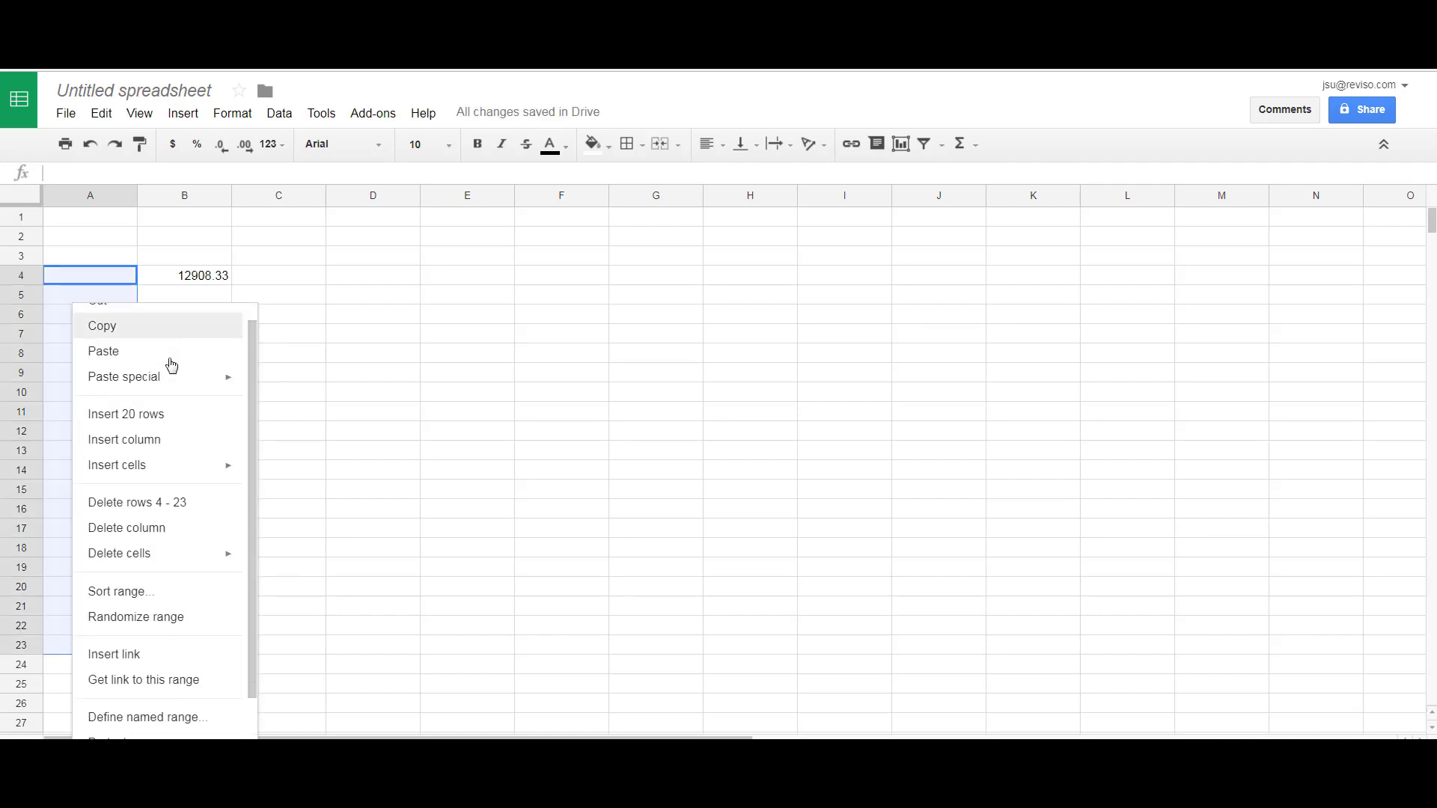
{"action": "mouse_move", "coordinate": [174, 375]}
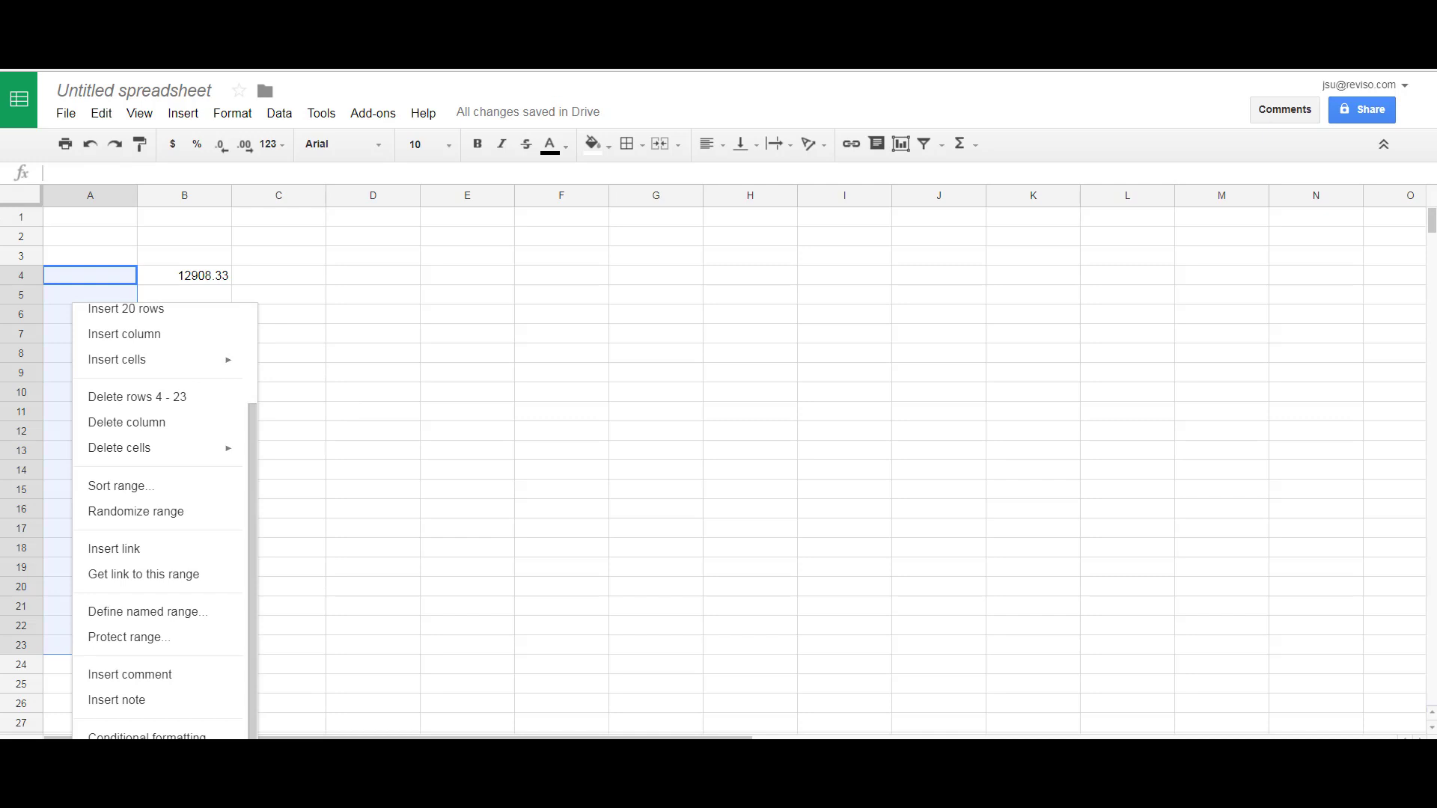
{"action": "left_click", "coordinate": [126, 762]}
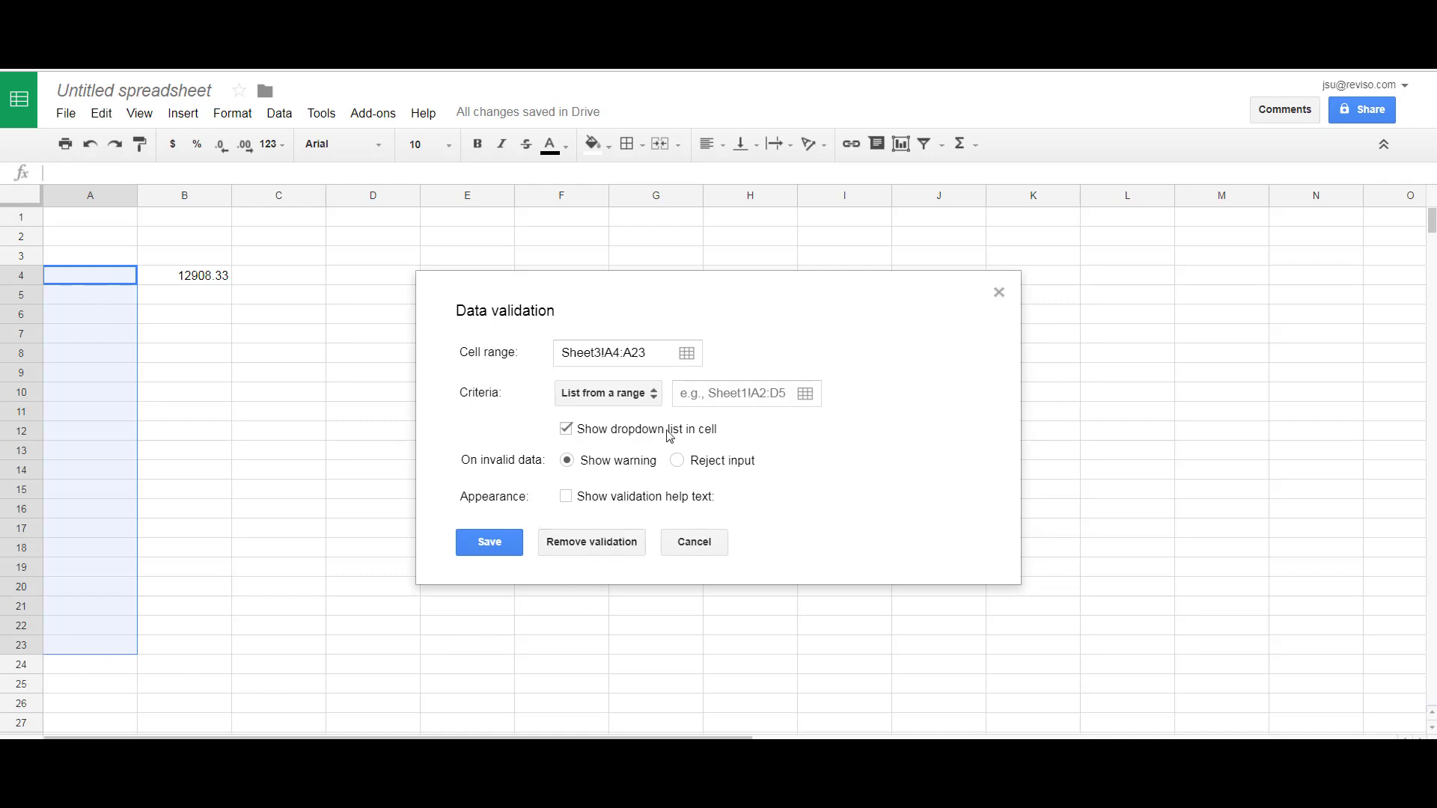
Try to save the validation with C2:C71 of the account-categories sheet as its source list
{"action": "left_click", "coordinate": [692, 397]}
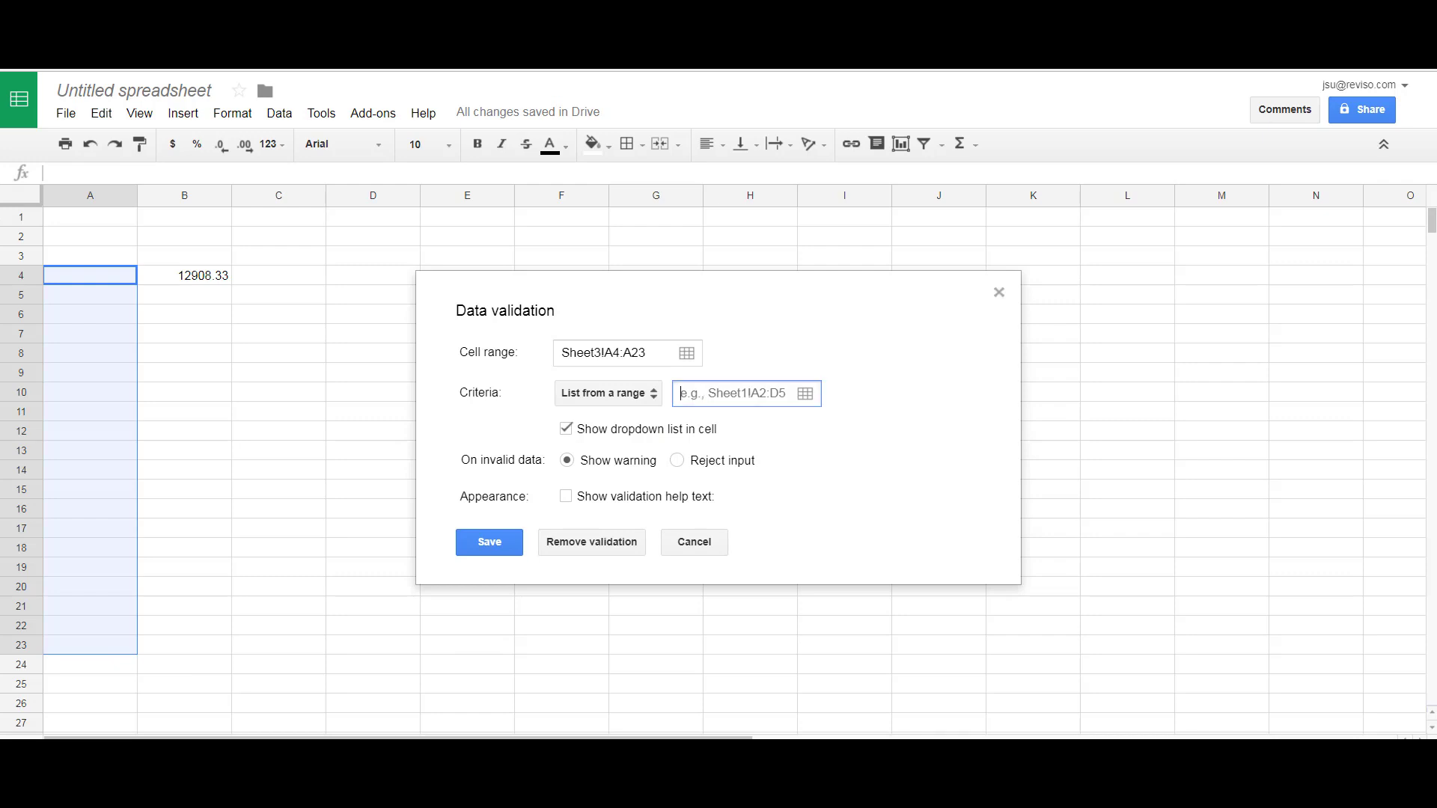
{"action": "left_click", "coordinate": [224, 752]}
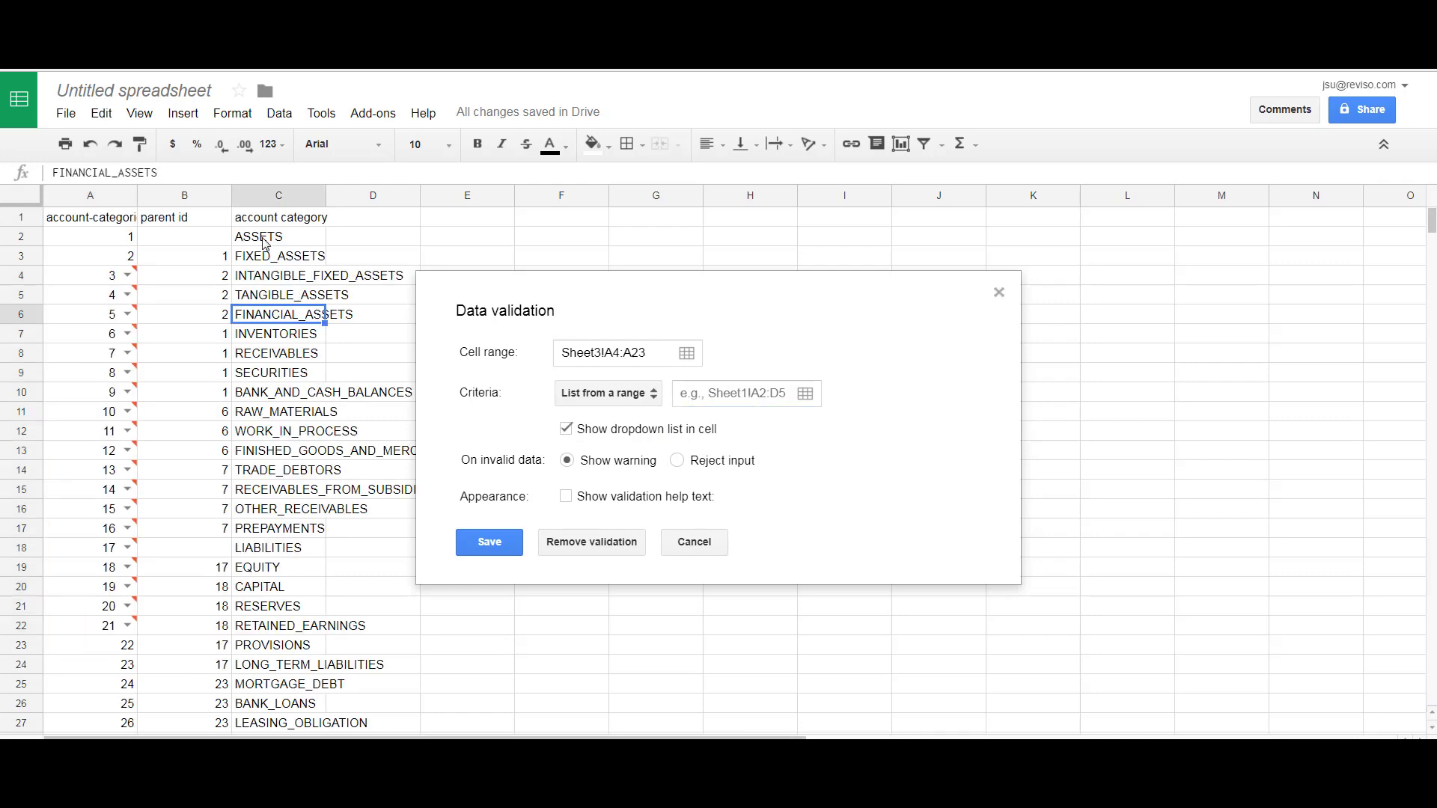
{"action": "left_click_drag", "start_coordinate": [265, 243], "coordinate": [267, 642]}
{"action": "left_click", "coordinate": [479, 541]}
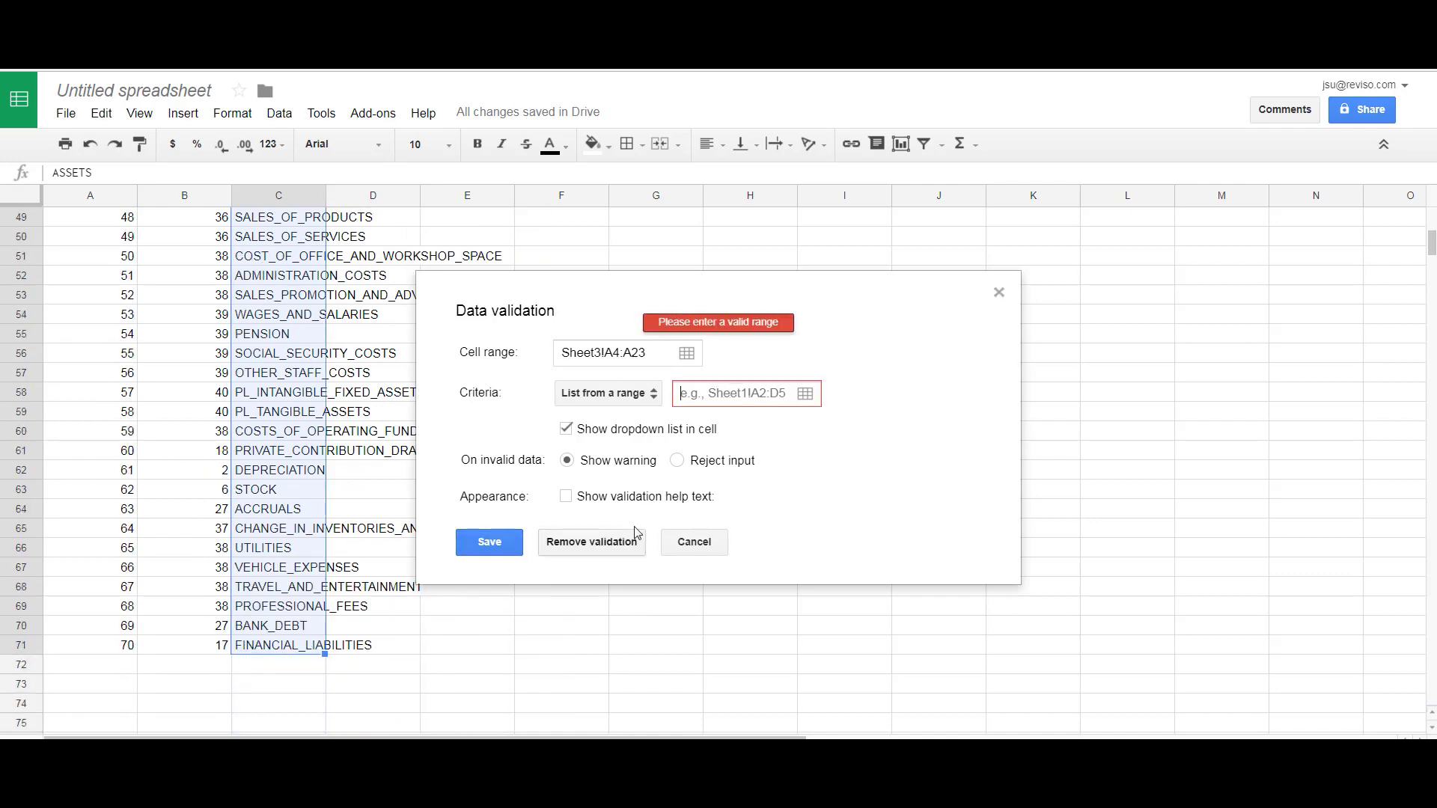
Set the validation's list range to 'account-categories'!C2:C71 and save the rule
{"action": "left_click", "coordinate": [268, 654]}
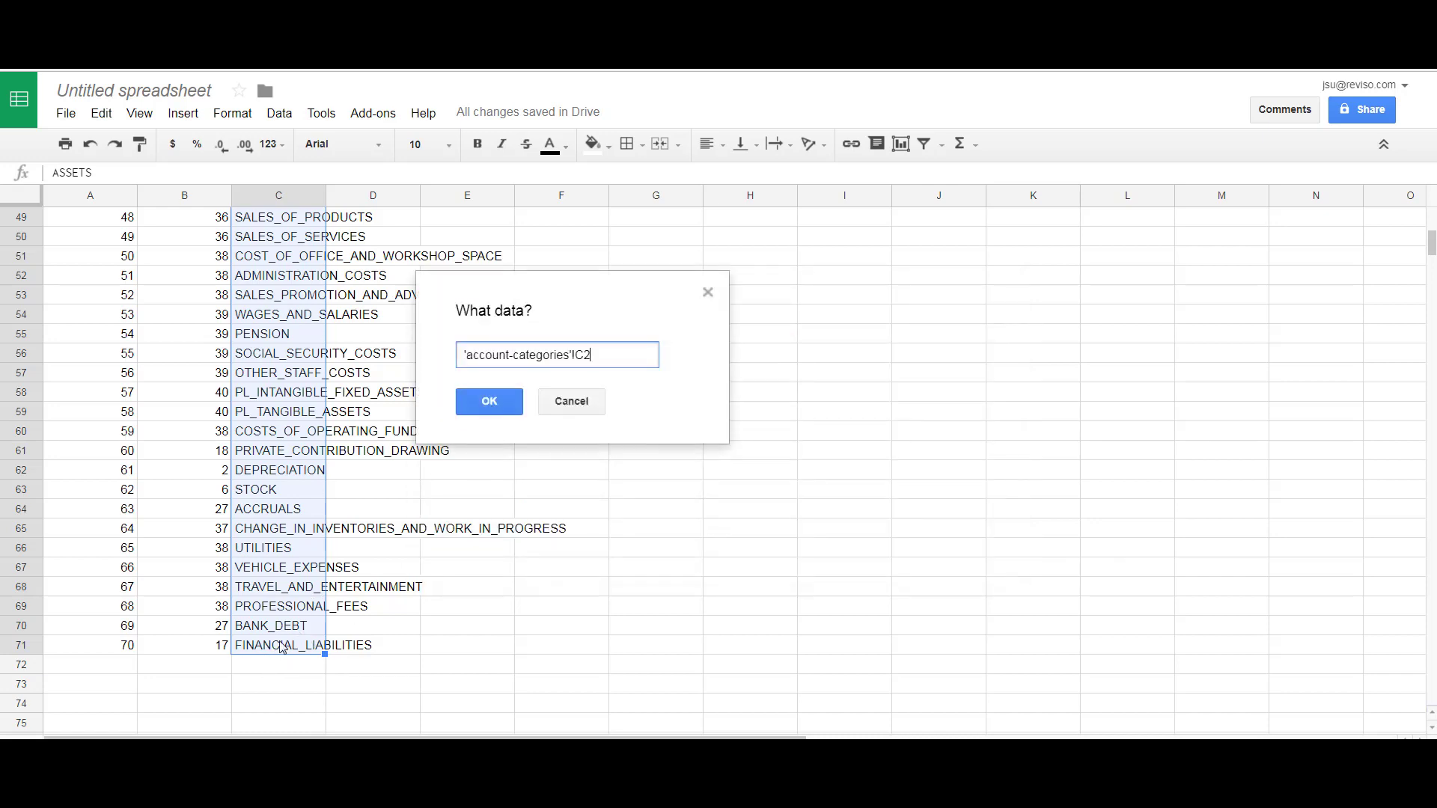
{"action": "left_click_drag", "start_coordinate": [288, 642], "coordinate": [273, 249]}
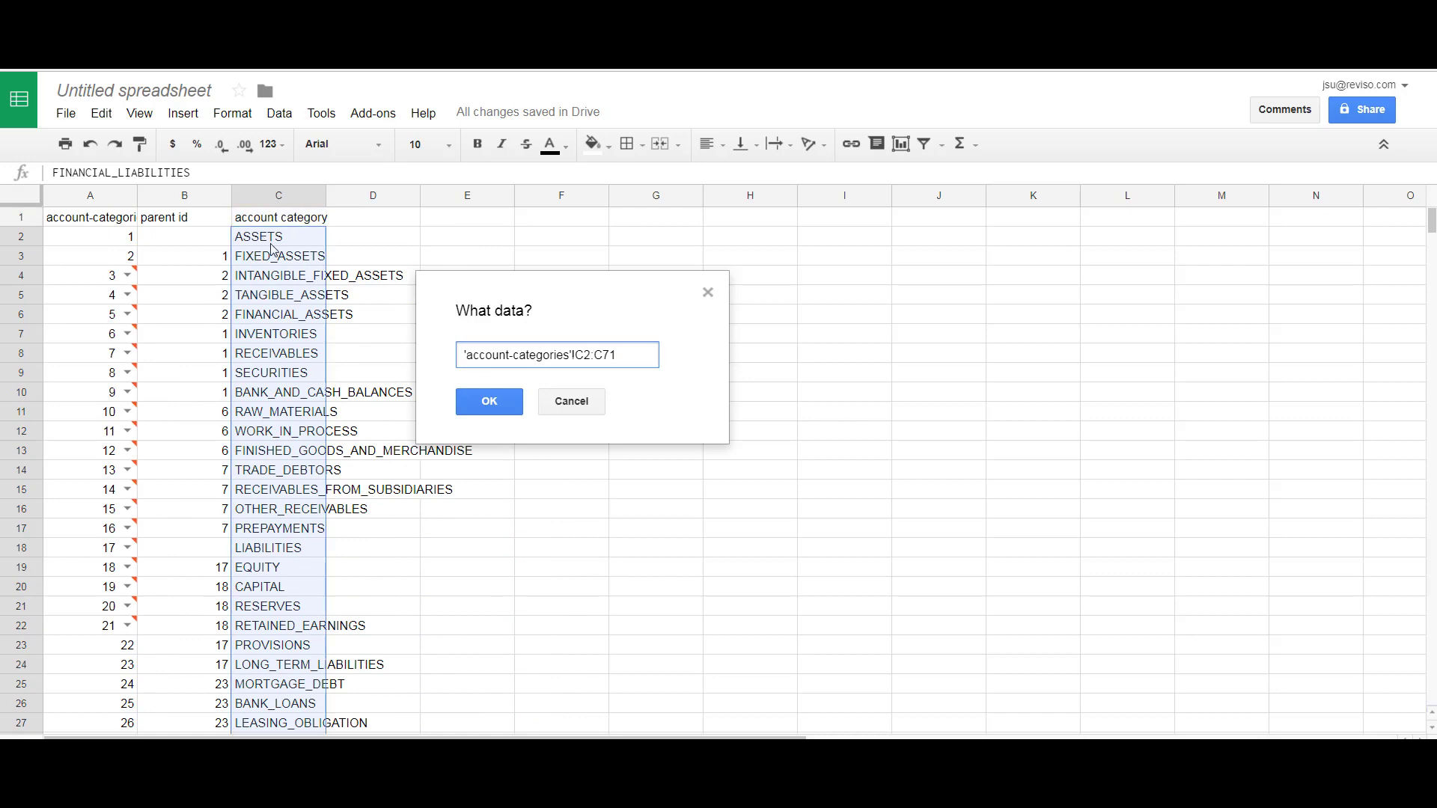
{"action": "left_click", "coordinate": [473, 408]}
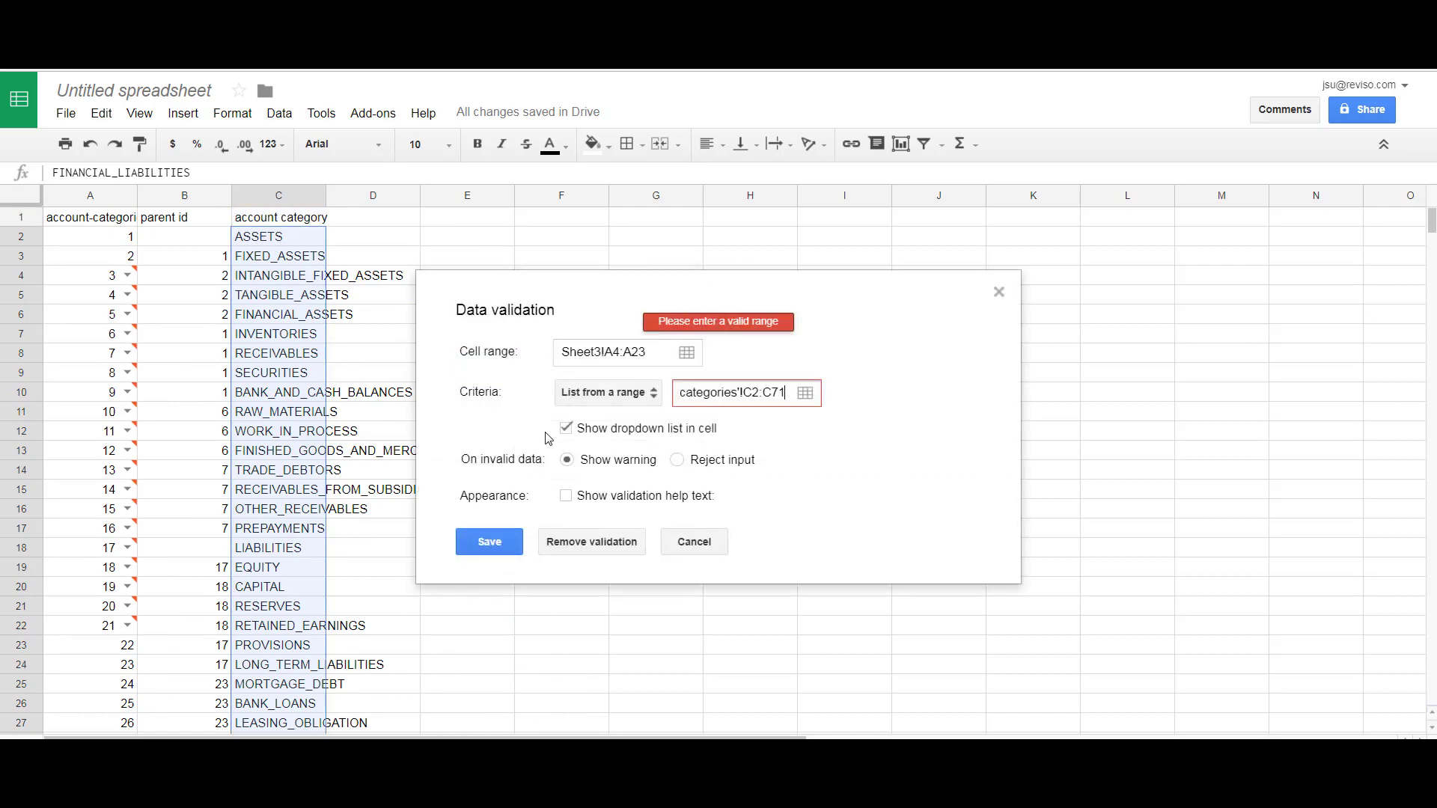
{"action": "left_click", "coordinate": [504, 544]}
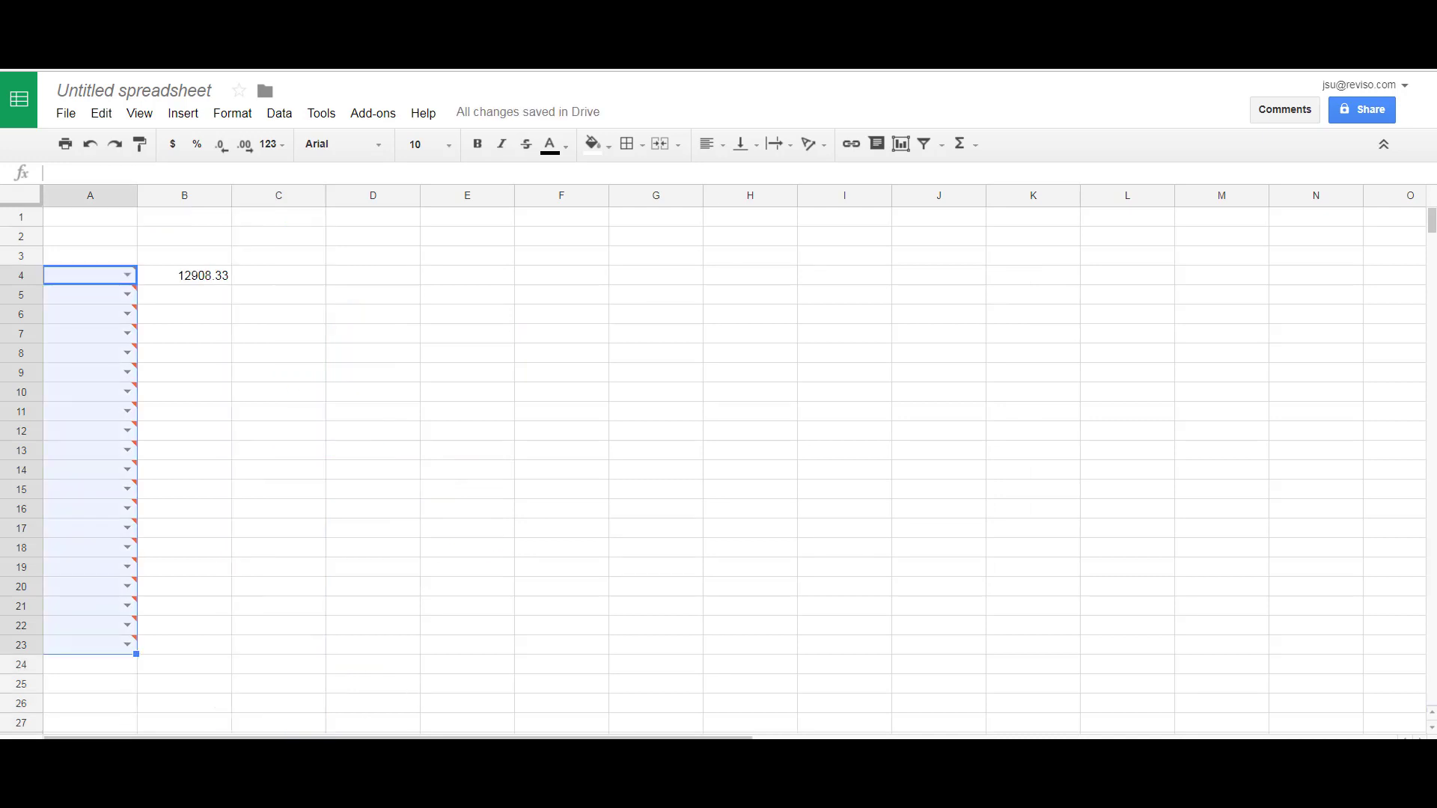
Choose TURNOVER as the account category in cell A4
{"action": "mouse_move", "coordinate": [120, 304]}
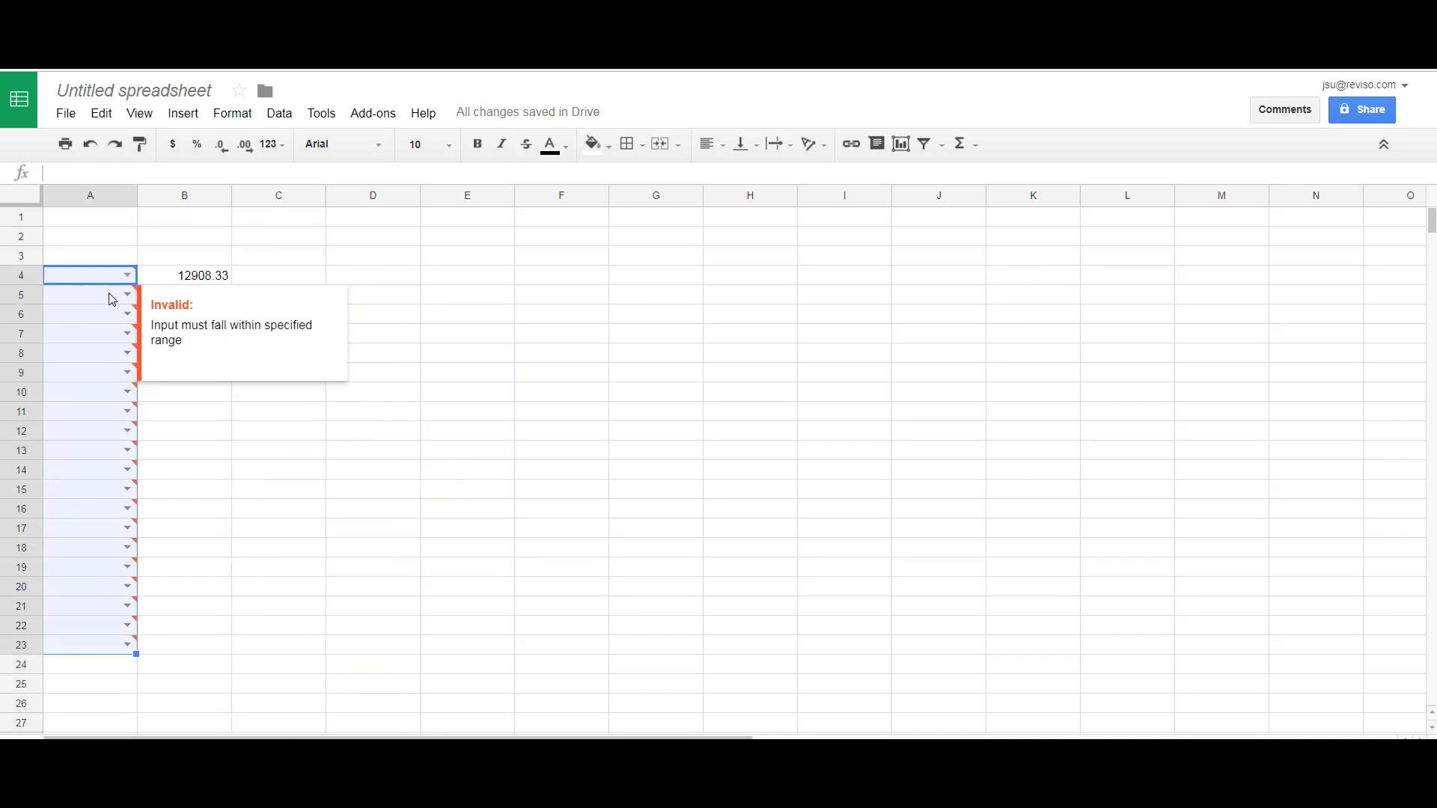
{"action": "left_click", "coordinate": [129, 276]}
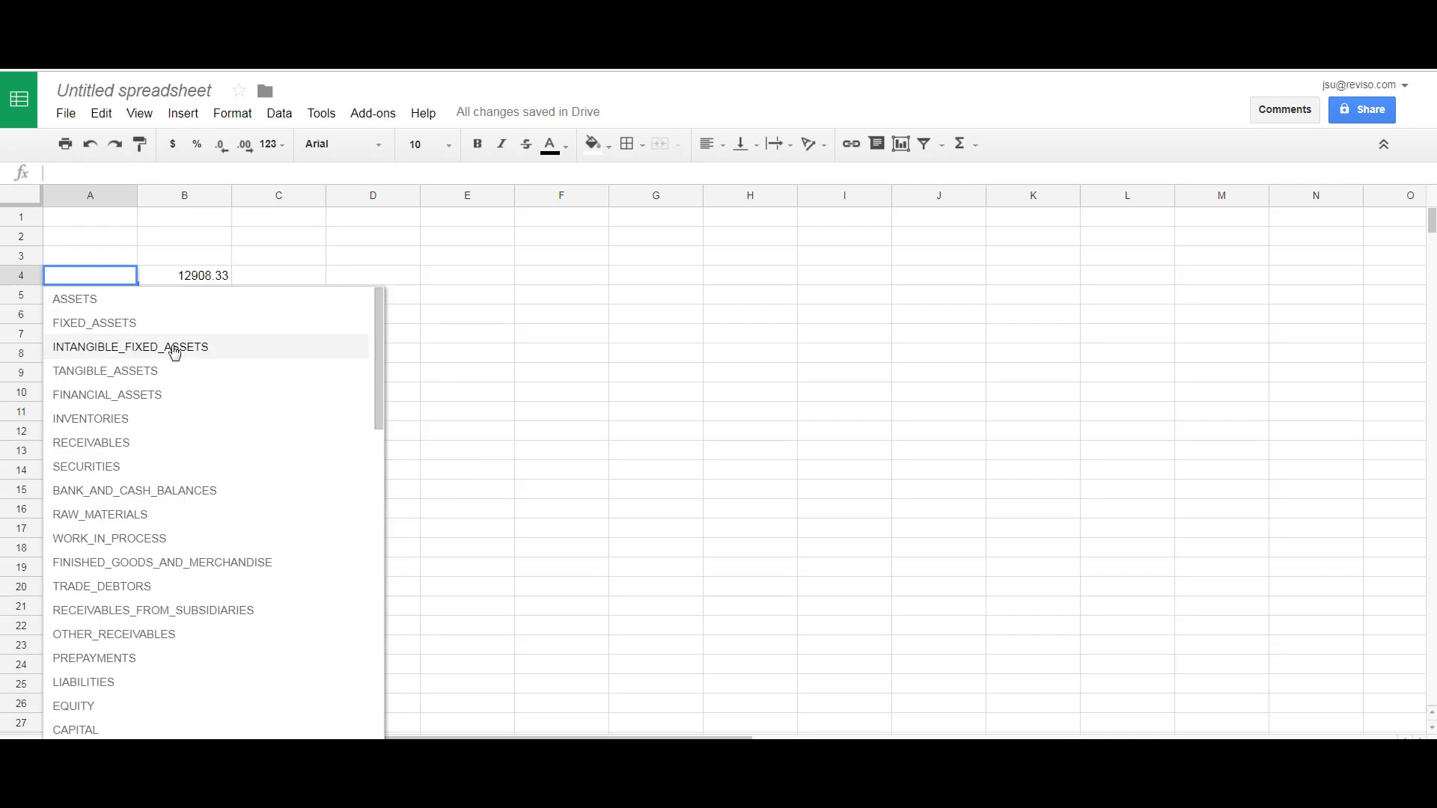
{"action": "scroll", "coordinate": [190, 363], "scroll_direction": "down", "scroll_amount": 3}
{"action": "scroll", "coordinate": [220, 369], "scroll_direction": "up", "scroll_amount": 3}
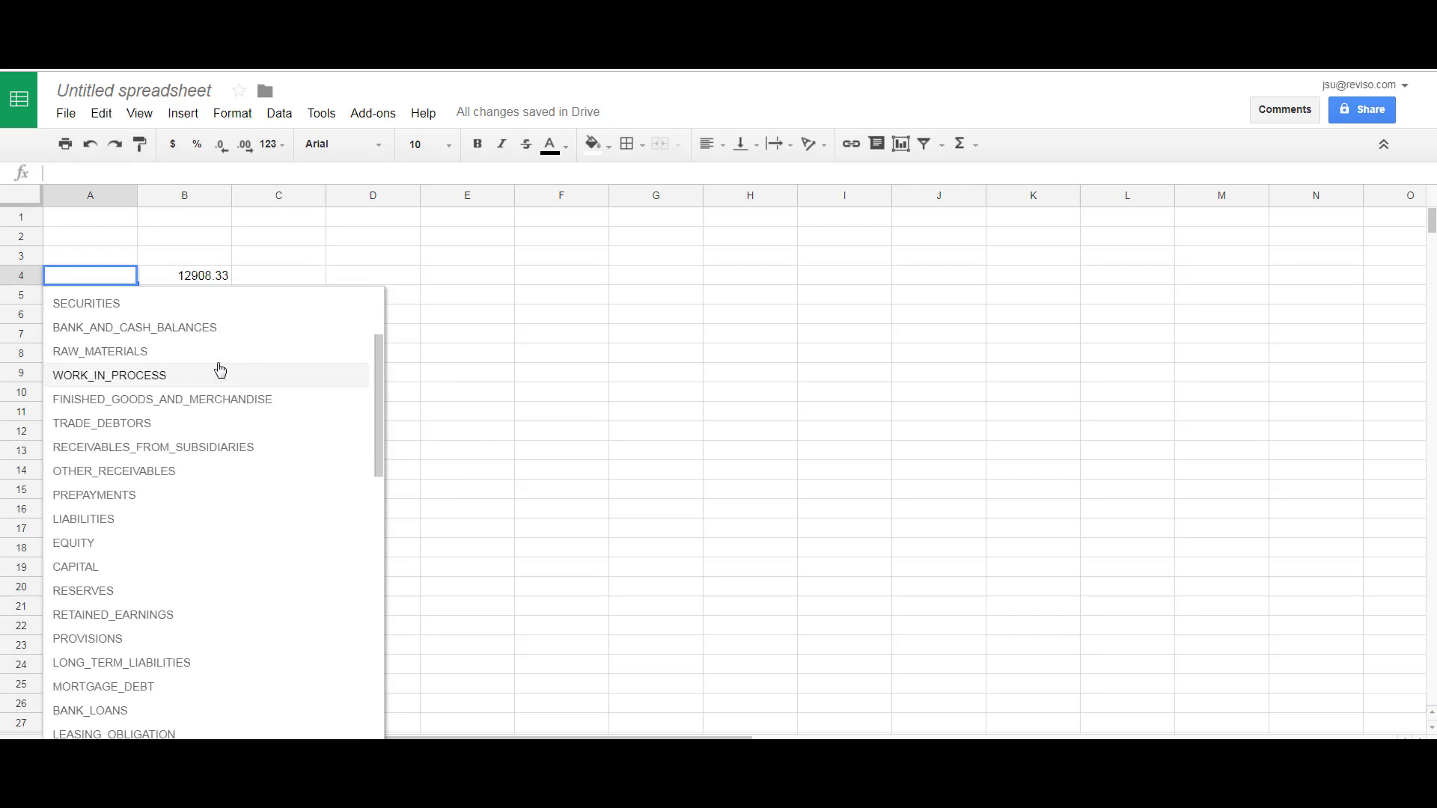
{"action": "type", "text": "tu"}
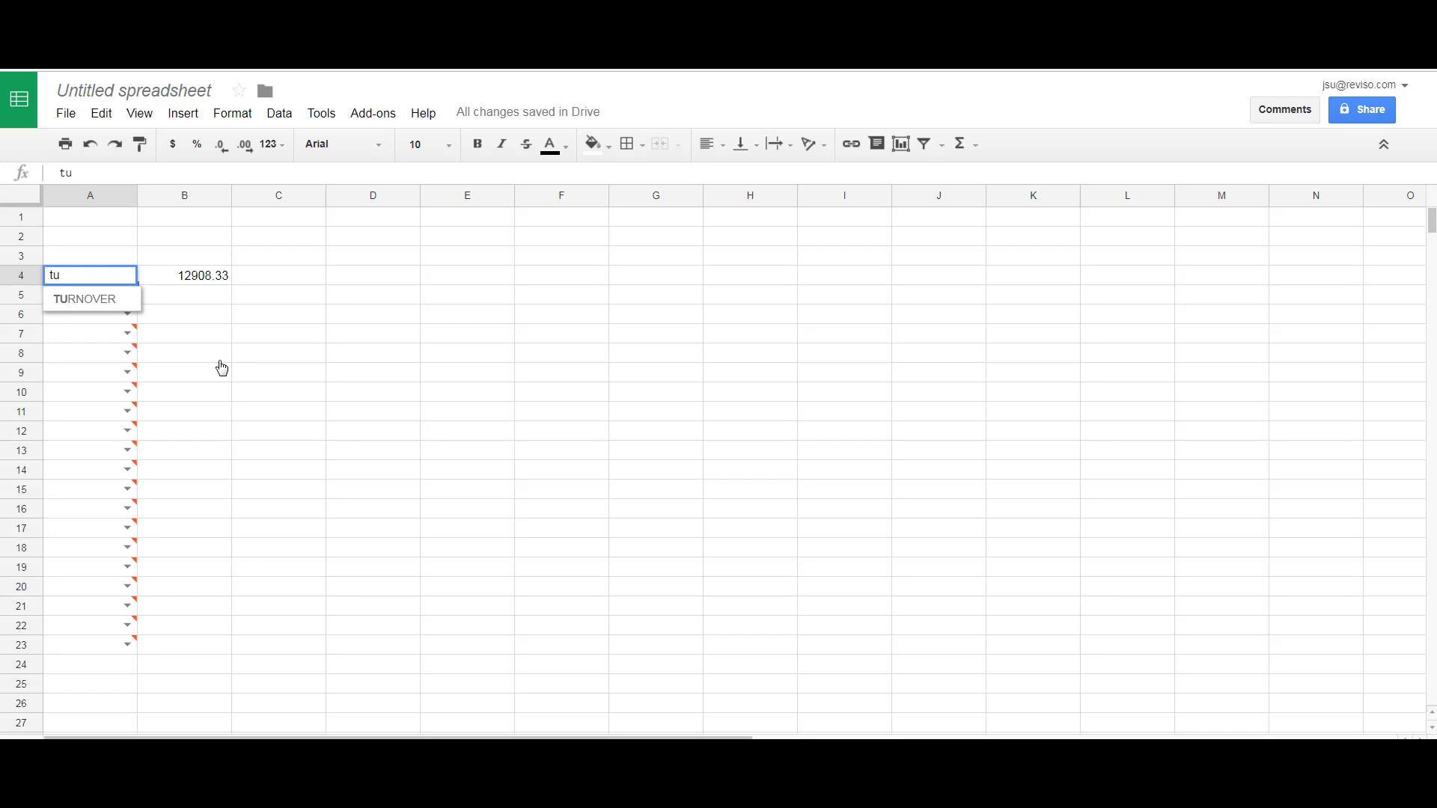
{"action": "left_click", "coordinate": [103, 305]}
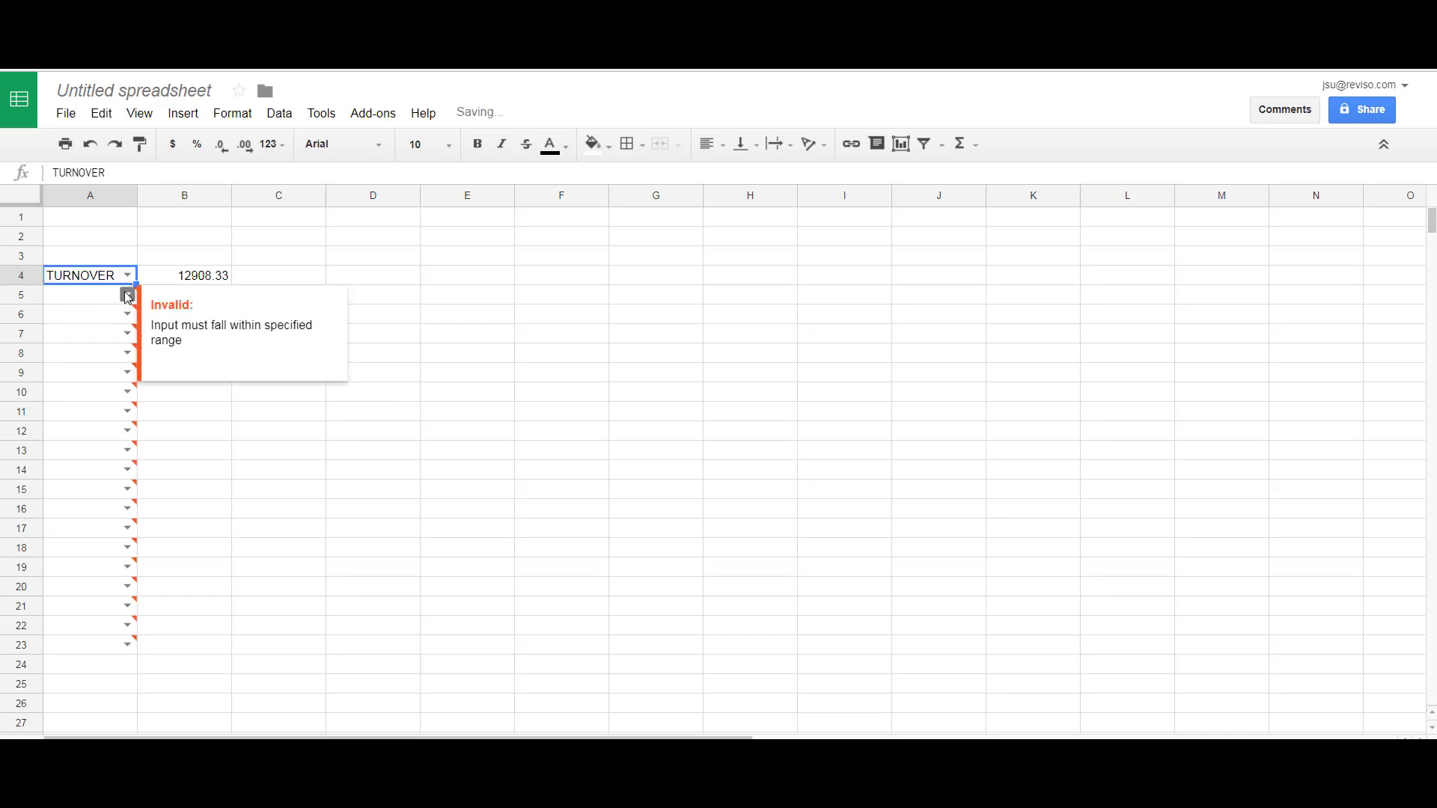
Choose COST_OF_SALES as the account category in cell A5
{"action": "left_click", "coordinate": [127, 294]}
{"action": "scroll", "coordinate": [138, 357], "scroll_direction": "down", "scroll_amount": 5}
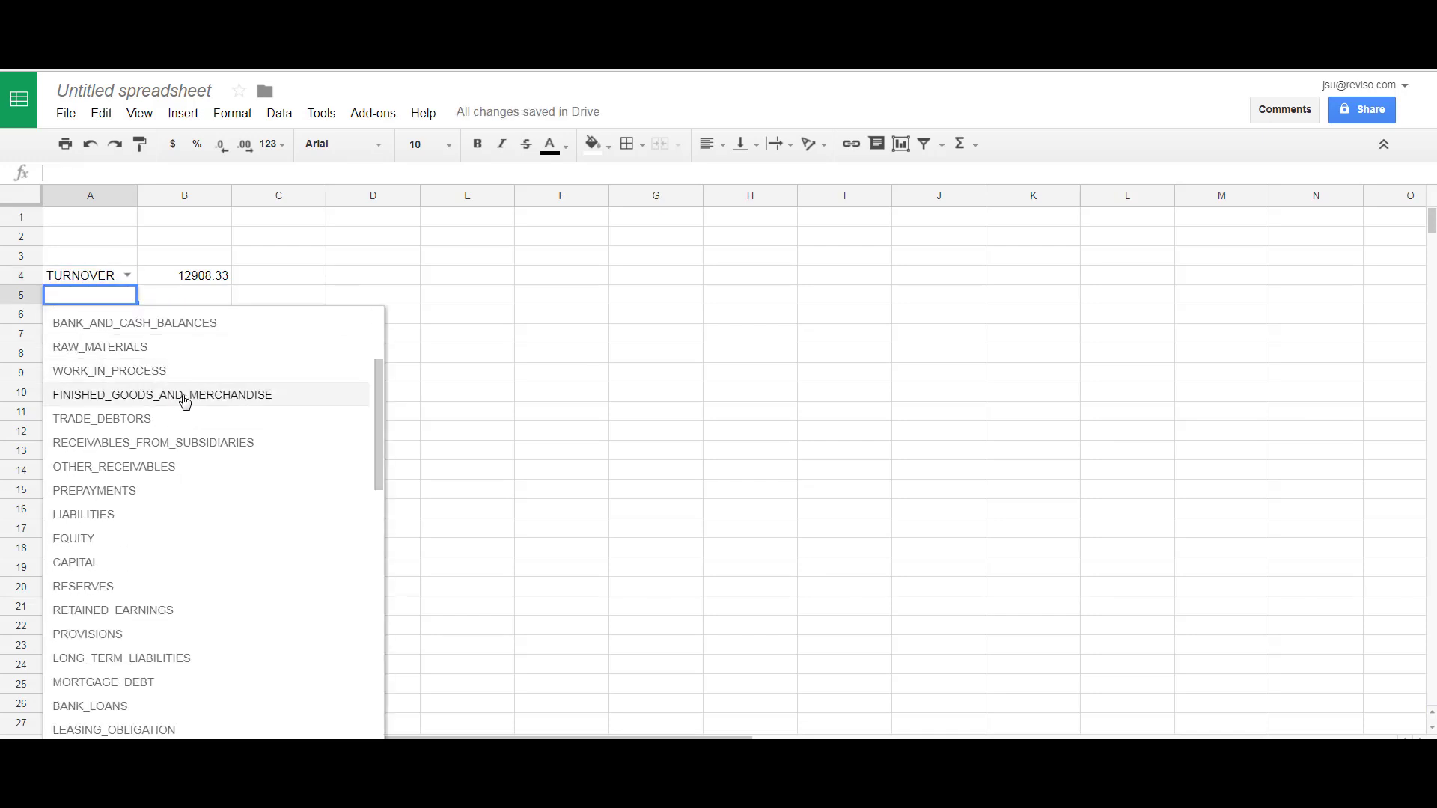
{"action": "scroll", "coordinate": [190, 400], "scroll_direction": "down", "scroll_amount": 5}
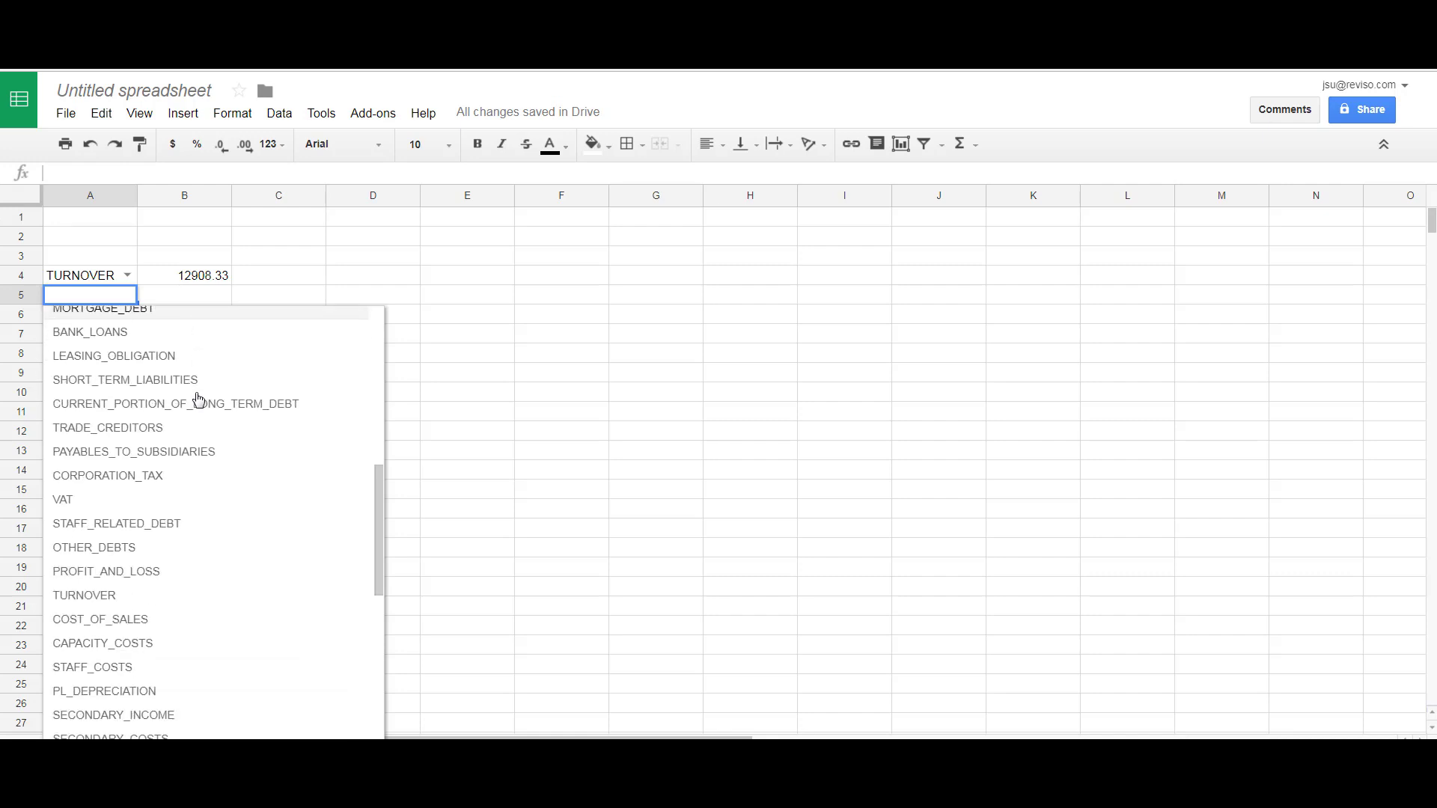
{"action": "left_click", "coordinate": [129, 620]}
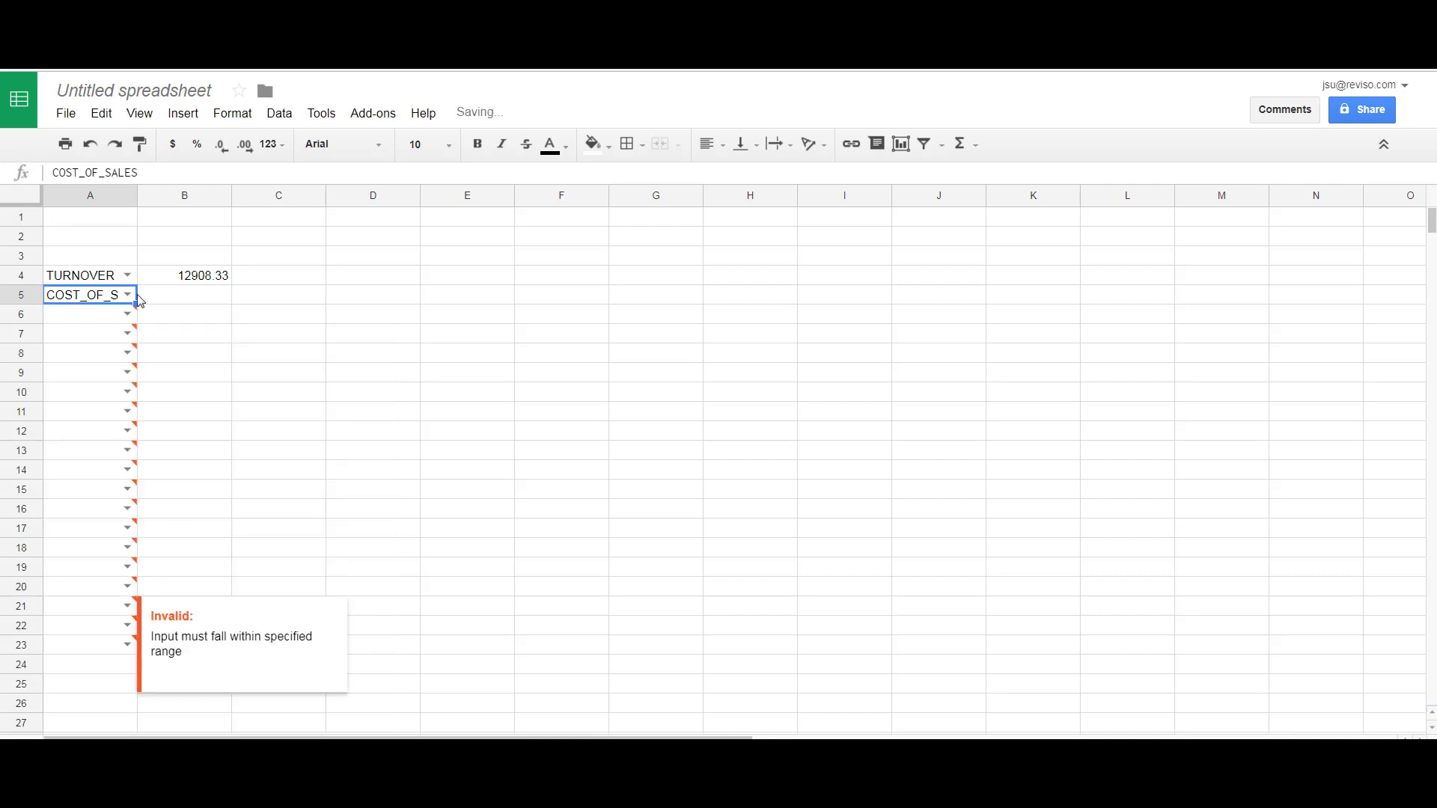
Choose ADMINISTRATION_COSTS as the account category in cell A6
{"action": "left_click", "coordinate": [128, 315]}
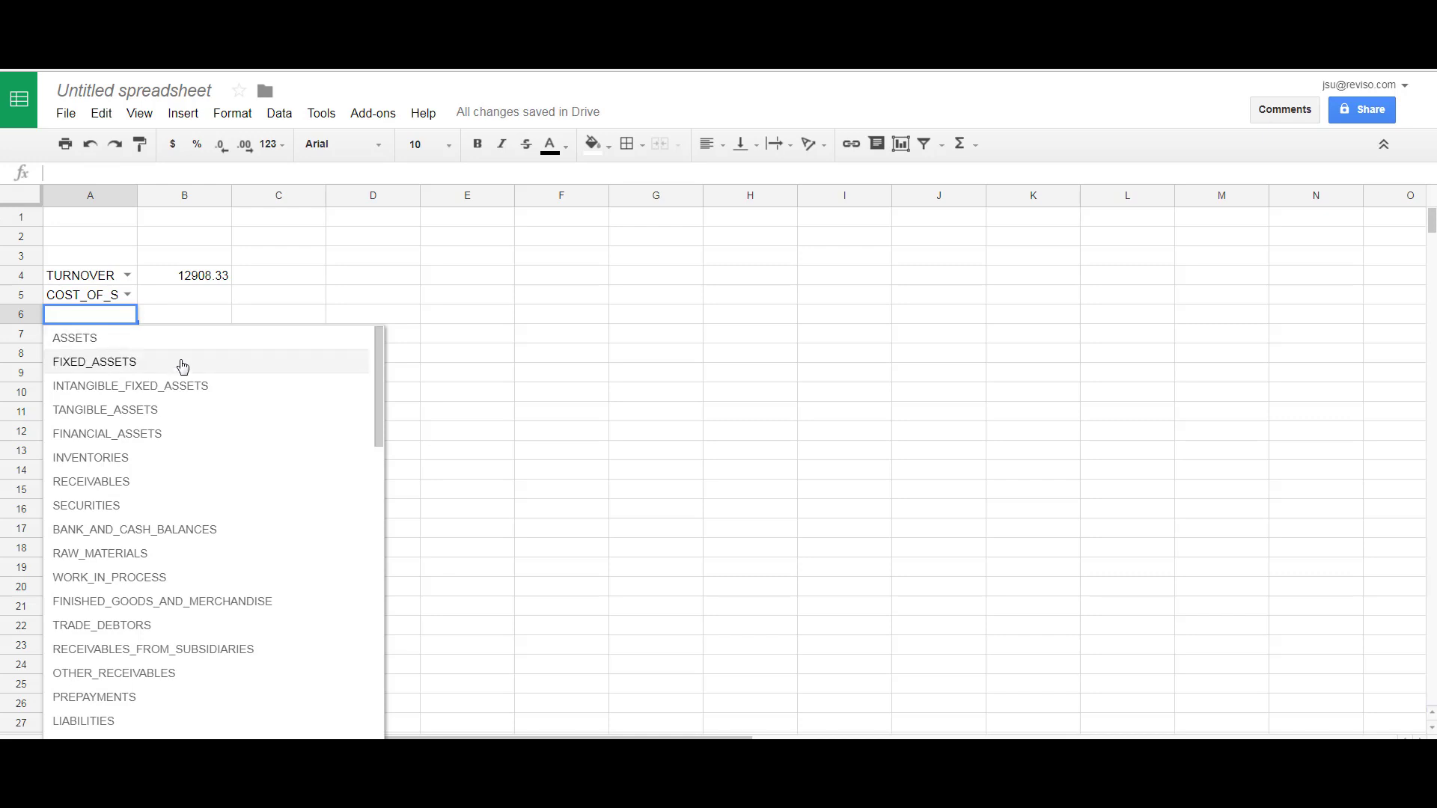
{"action": "scroll", "coordinate": [183, 362], "scroll_direction": "down", "scroll_amount": 10}
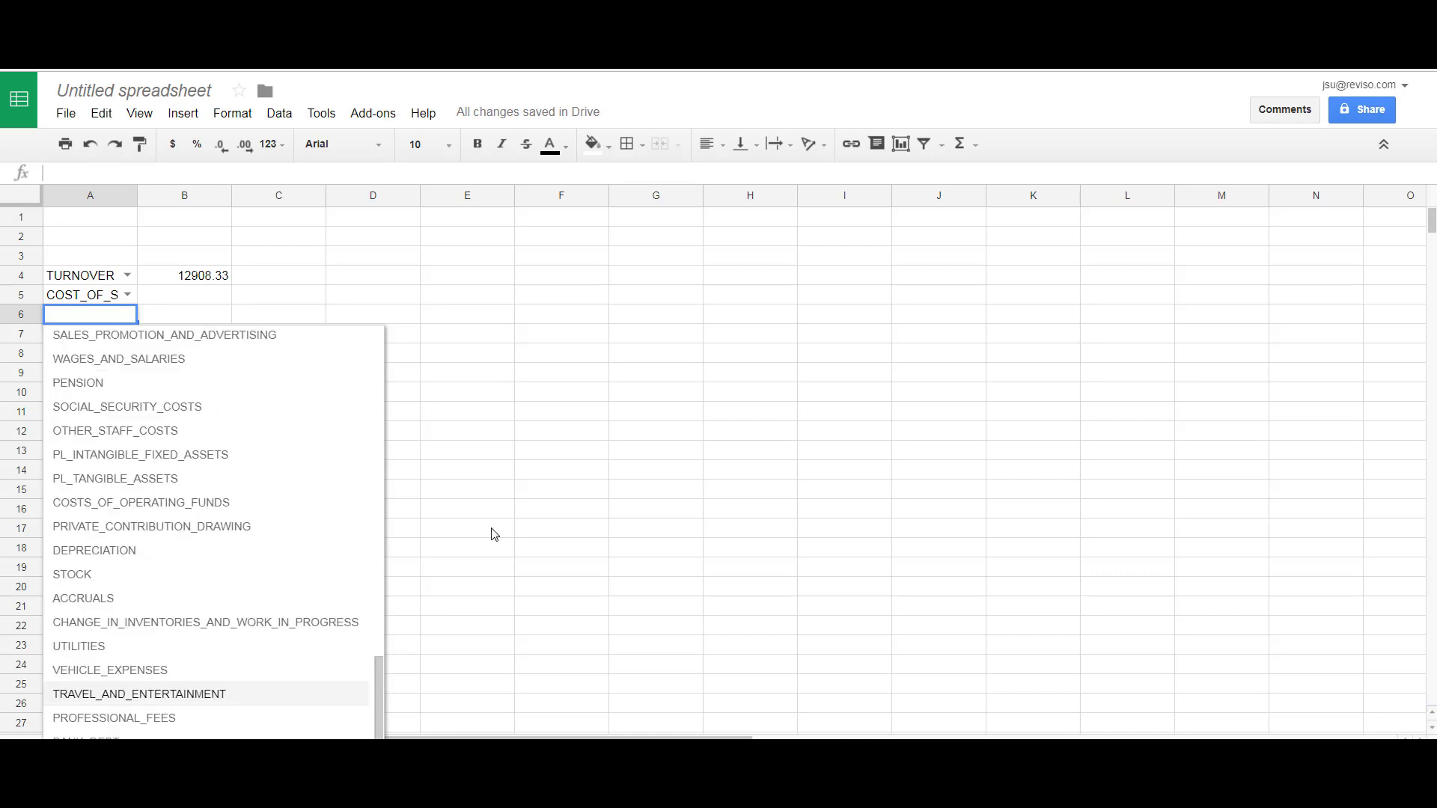
{"action": "type", "text": "adm"}
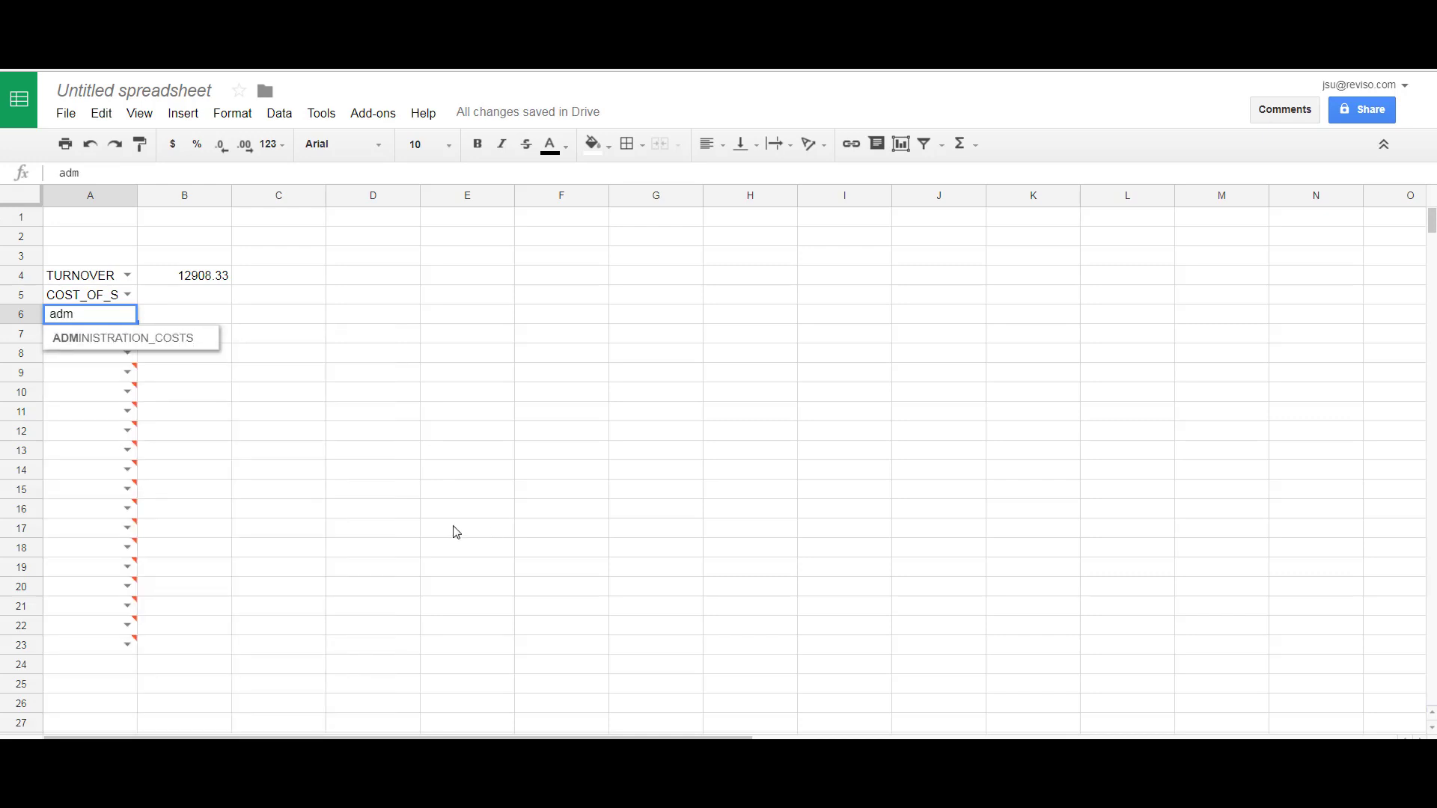
{"action": "left_click", "coordinate": [70, 340]}
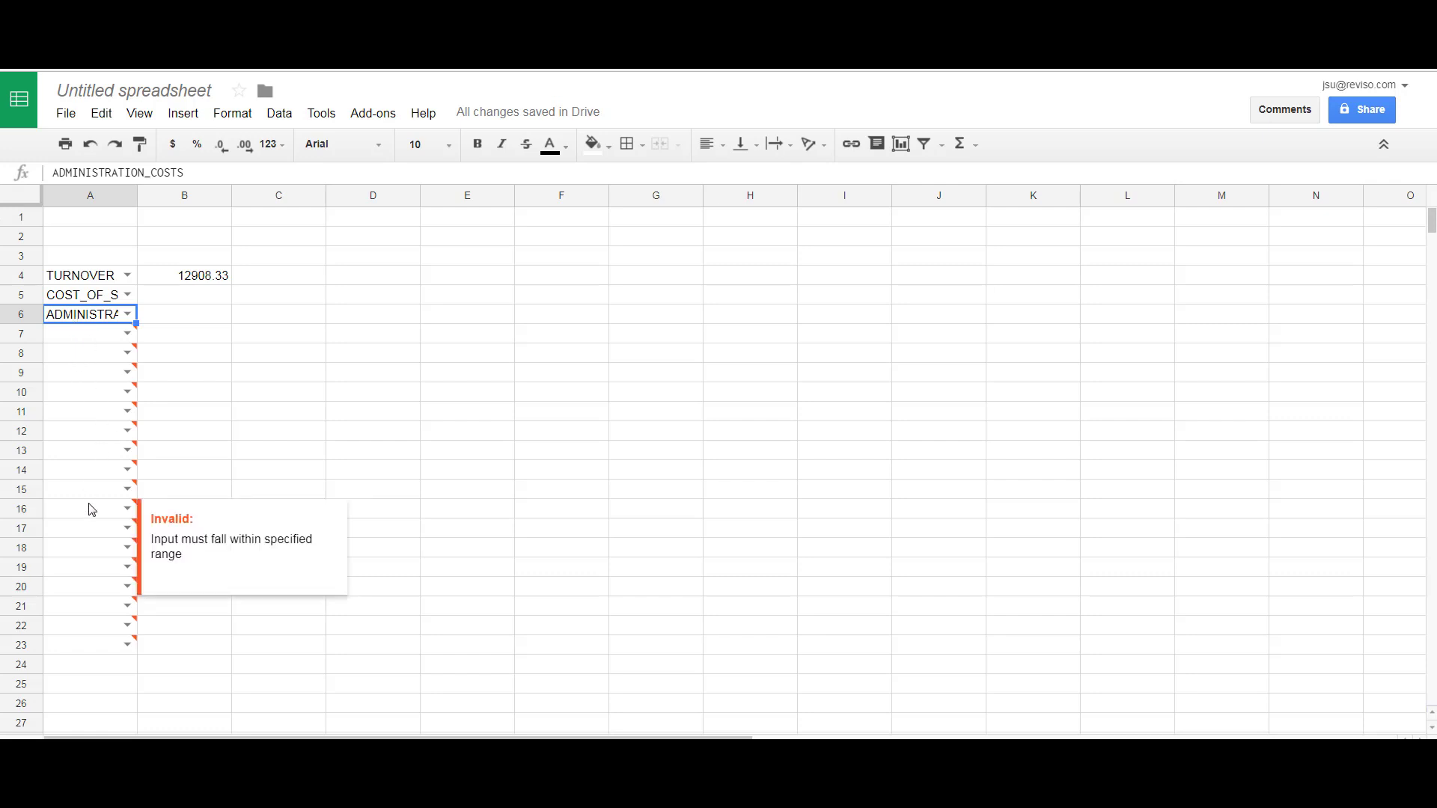
Fill the REVISO_ACC_CAT formula from B4 down through B6
{"action": "left_click", "coordinate": [192, 299]}
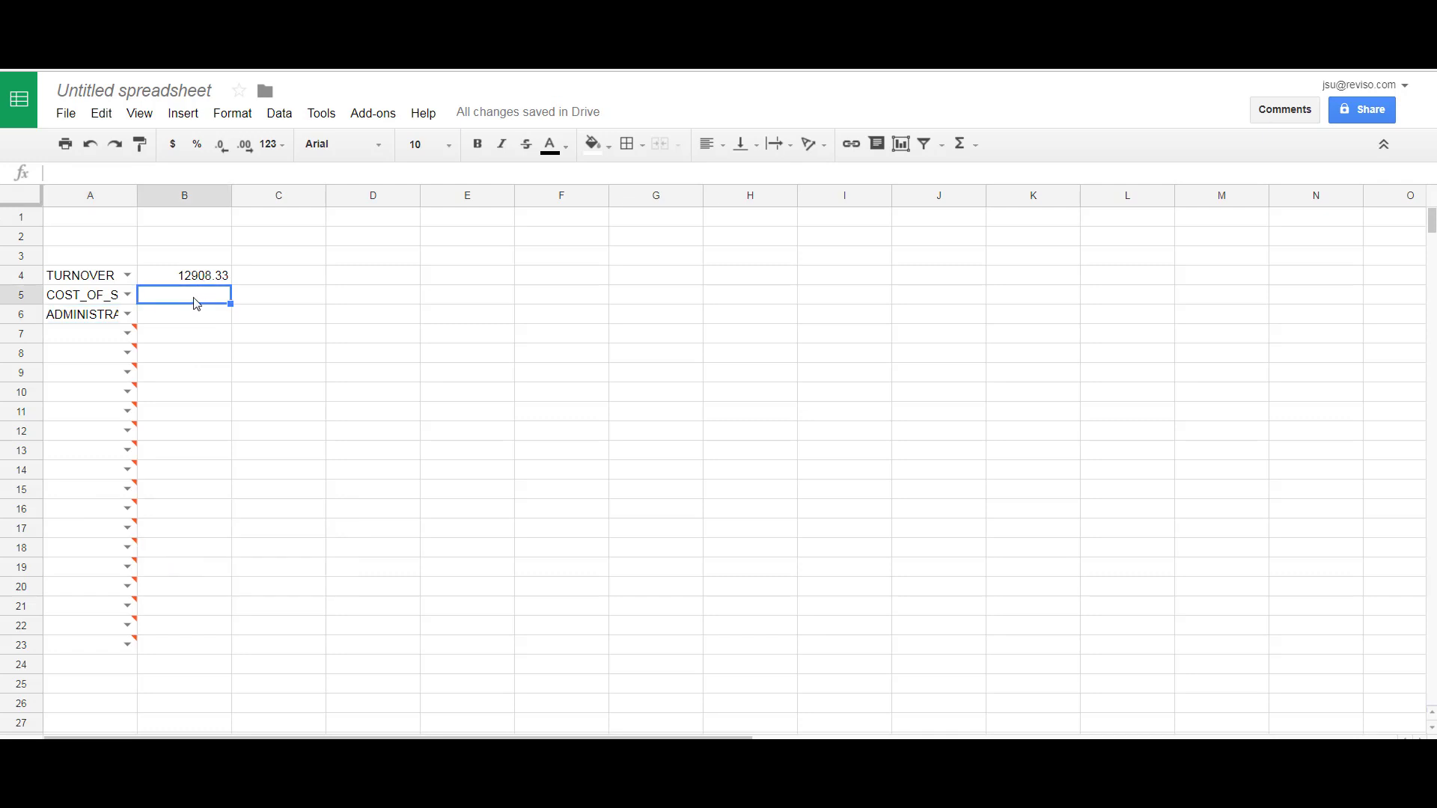
{"action": "left_click", "coordinate": [201, 282]}
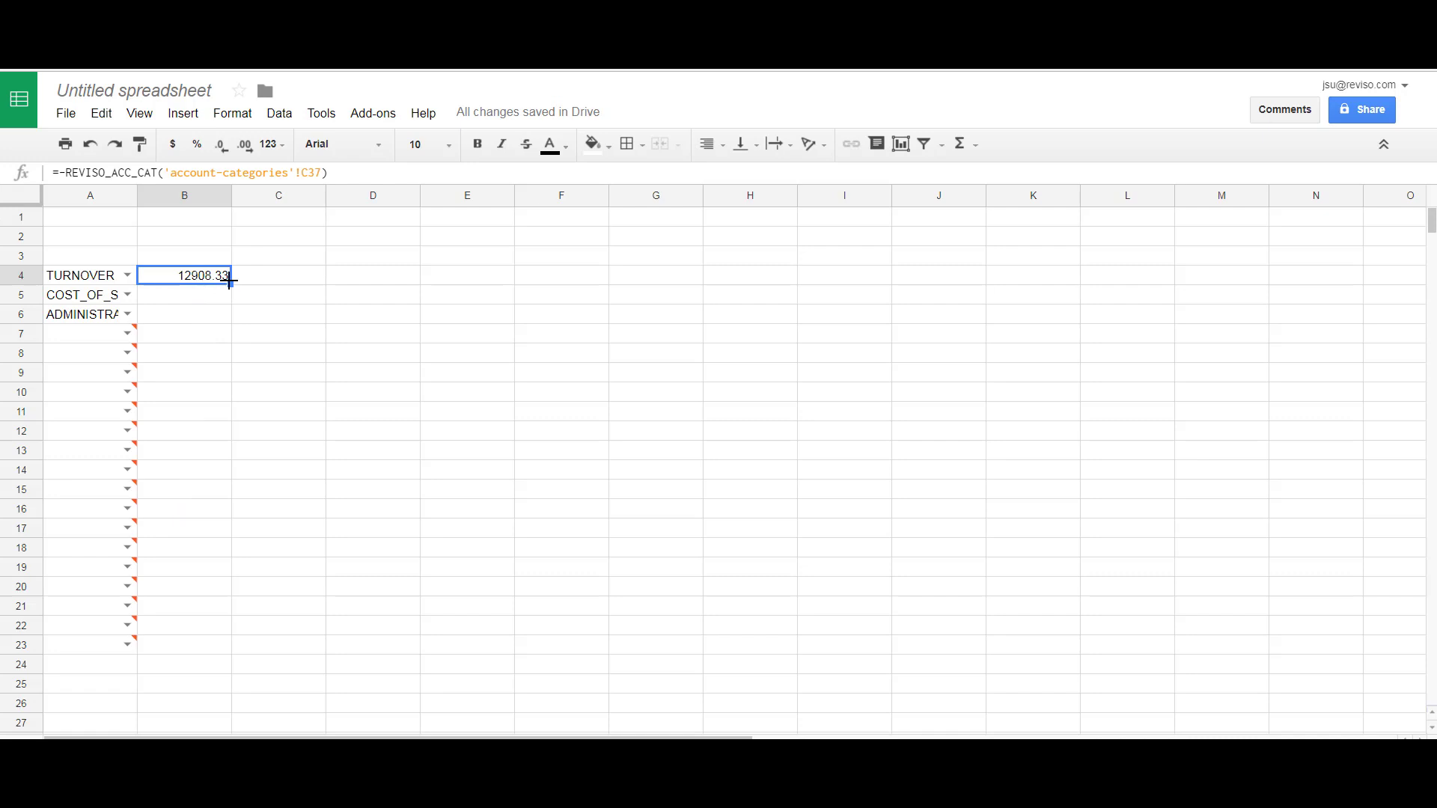
{"action": "left_click_drag", "start_coordinate": [230, 288], "coordinate": [233, 326]}
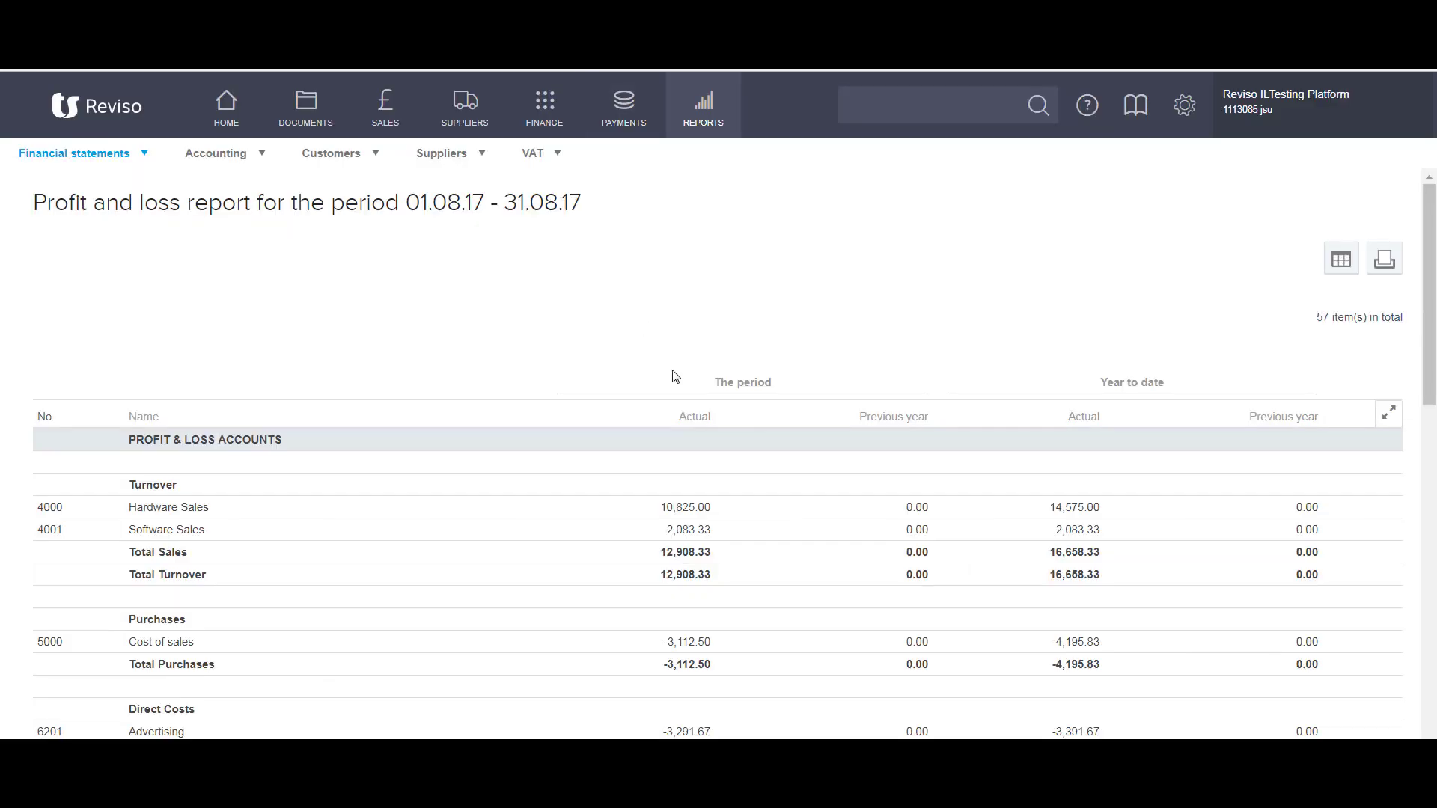
Review the period amounts in Reviso's profit and loss report for comparison, and return to the spreadsheet at cell B7
{"action": "scroll", "coordinate": [673, 375], "scroll_direction": "down", "scroll_amount": 1}
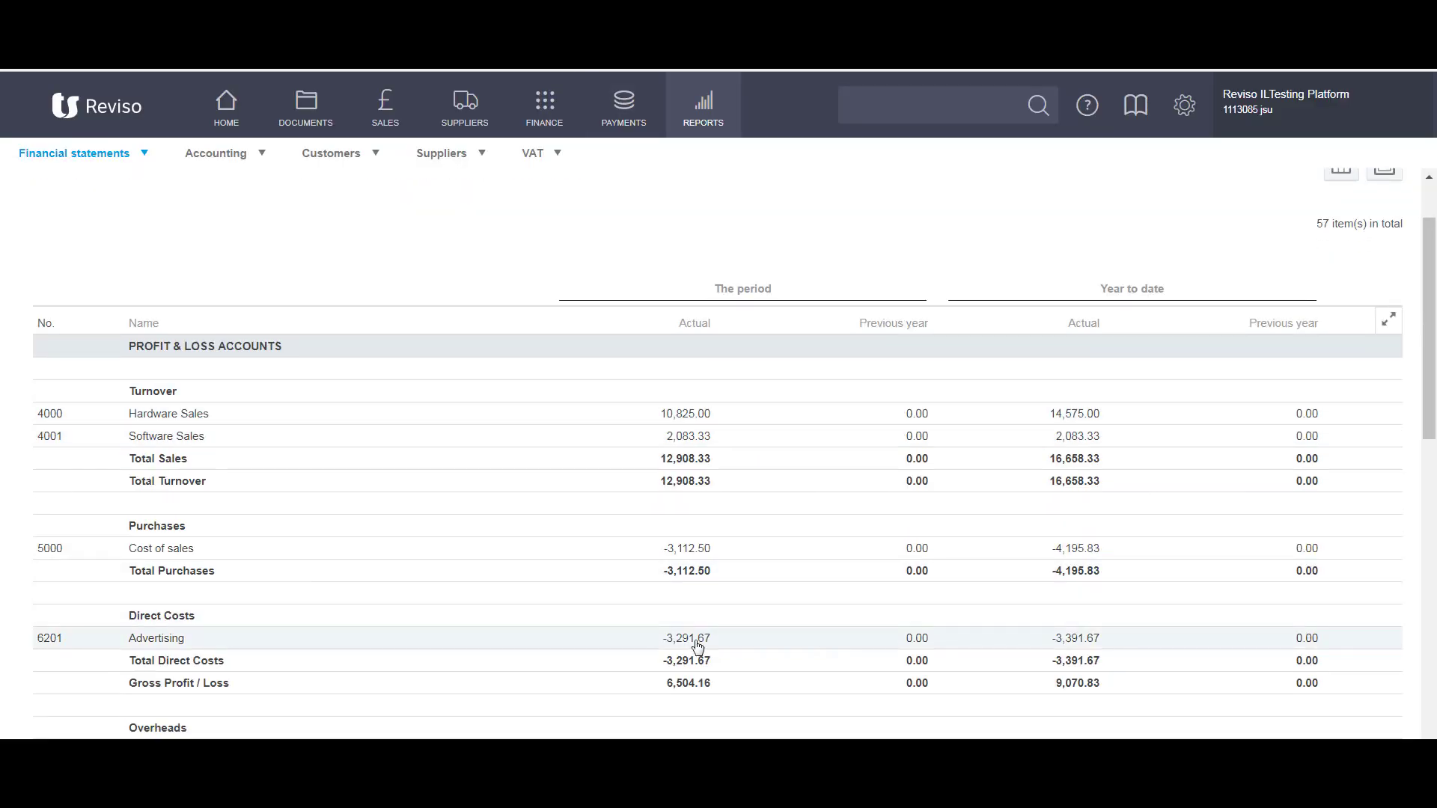
{"action": "scroll", "coordinate": [868, 625], "scroll_direction": "down", "scroll_amount": 1}
{"action": "scroll", "coordinate": [876, 613], "scroll_direction": "up", "scroll_amount": 2}
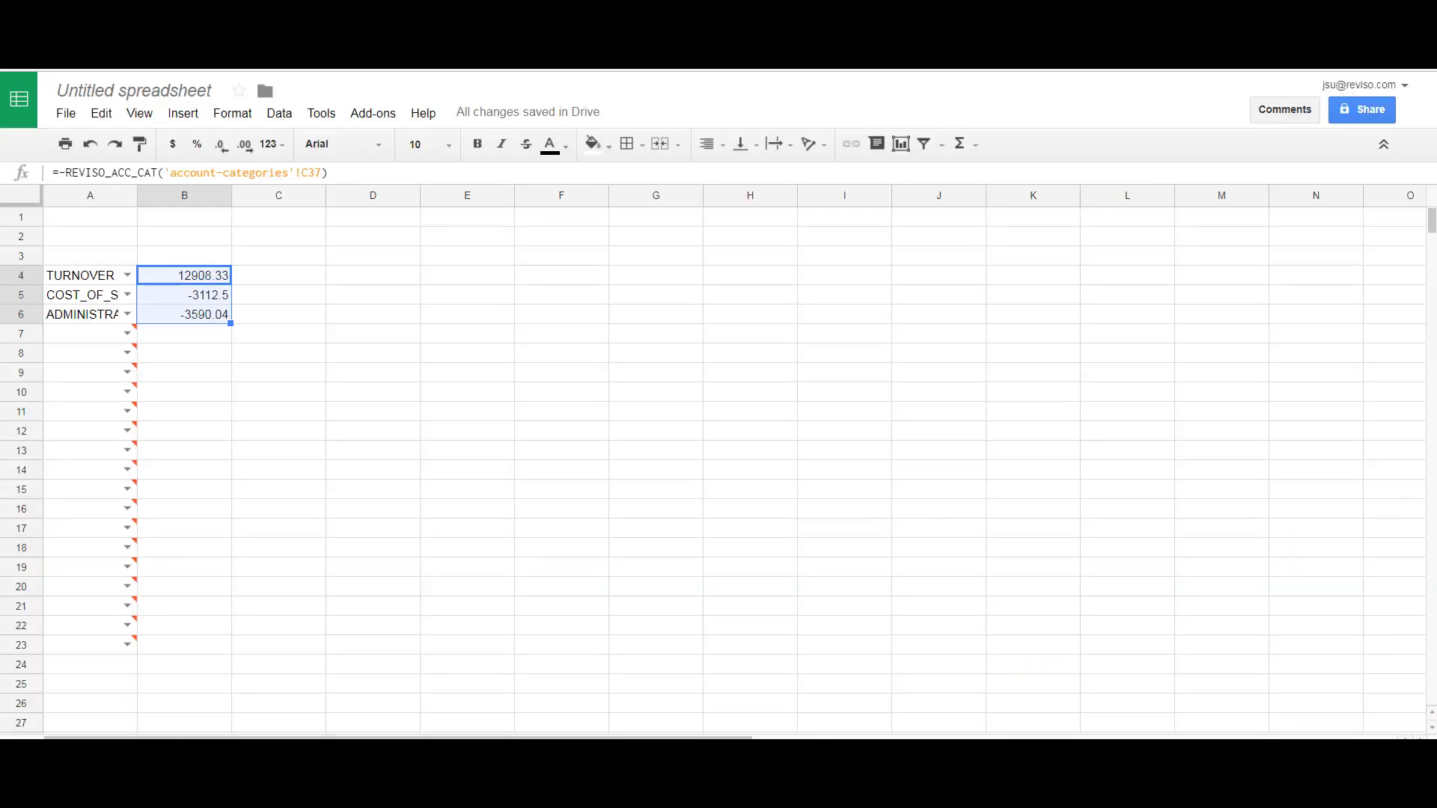
{"action": "left_click", "coordinate": [216, 333]}
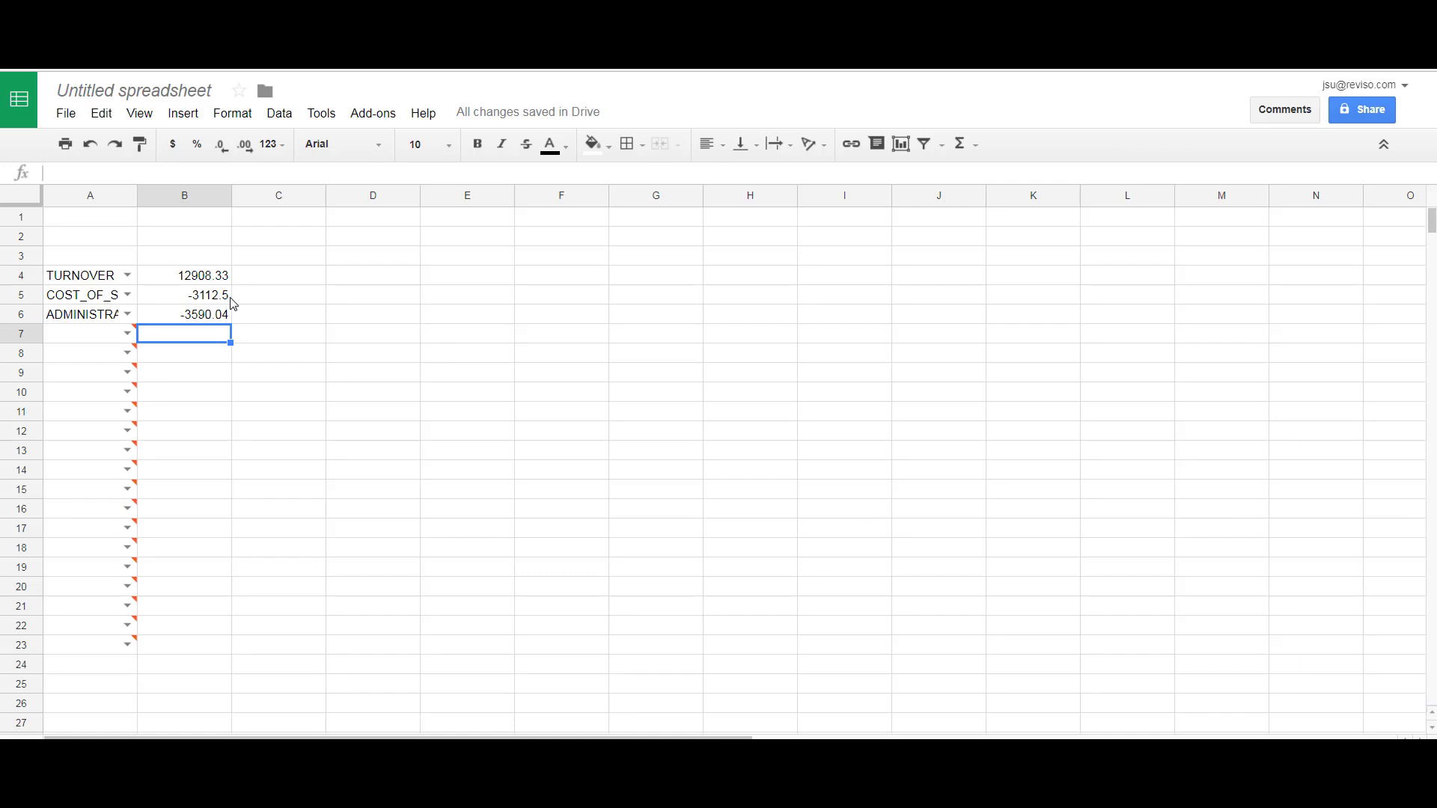